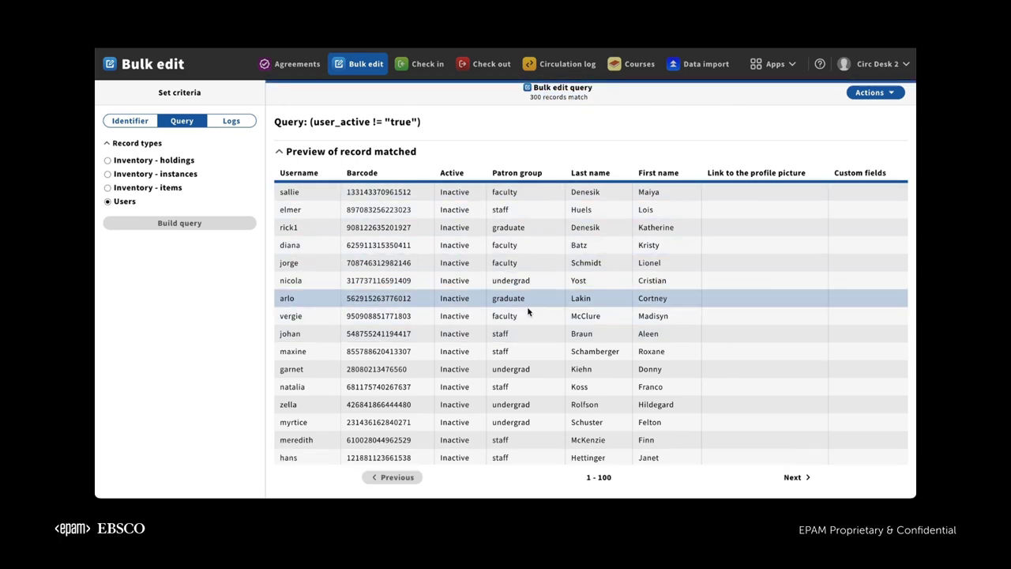
- Start a bulk edit of the matched inactive users and choose Expiration date as the field to change
{"action": "scroll", "coordinate": [537, 312], "scroll_direction": "down", "scroll_amount": 5}
{"action": "scroll", "coordinate": [537, 316], "scroll_direction": "up", "scroll_amount": 5}
{"action": "left_click", "coordinate": [861, 93]}
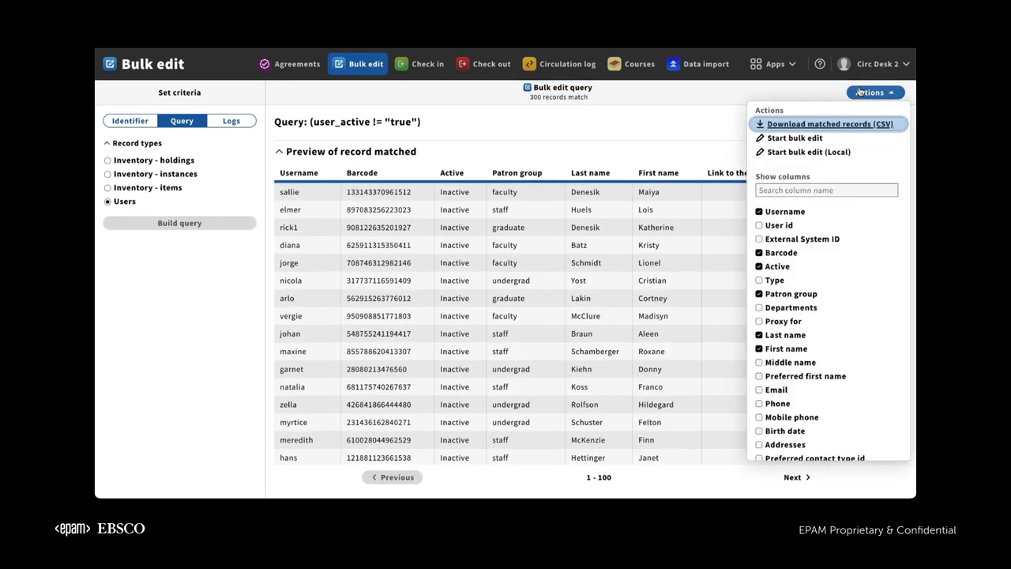
{"action": "left_click", "coordinate": [812, 154]}
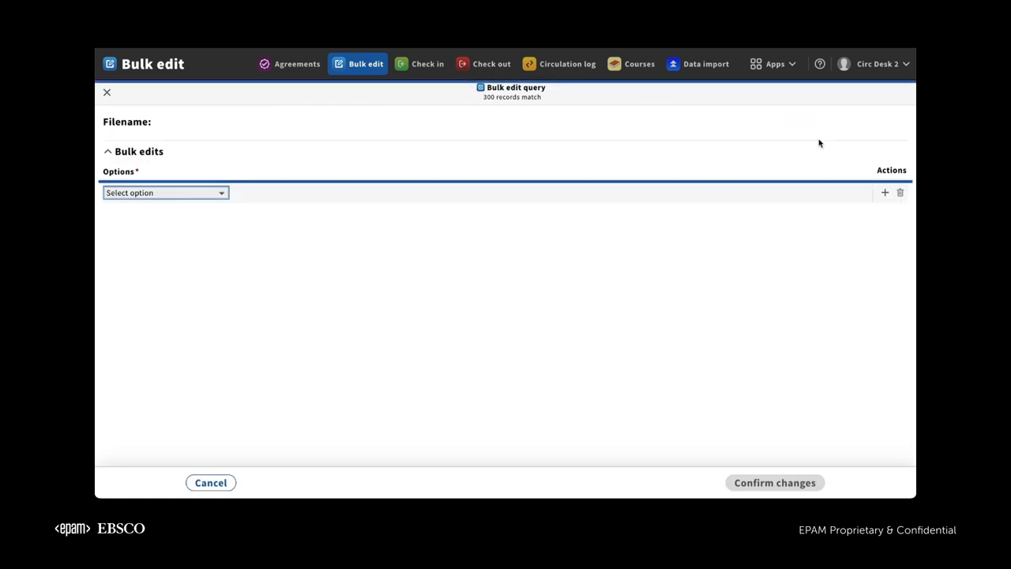
{"action": "left_click", "coordinate": [193, 193]}
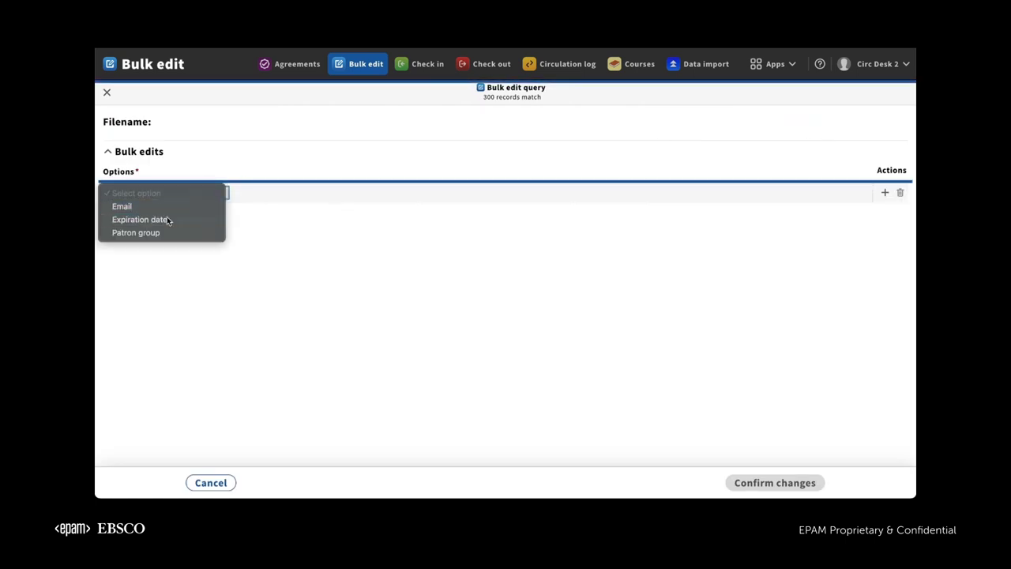
{"action": "left_click", "coordinate": [167, 218]}
{"action": "left_click", "coordinate": [490, 193]}
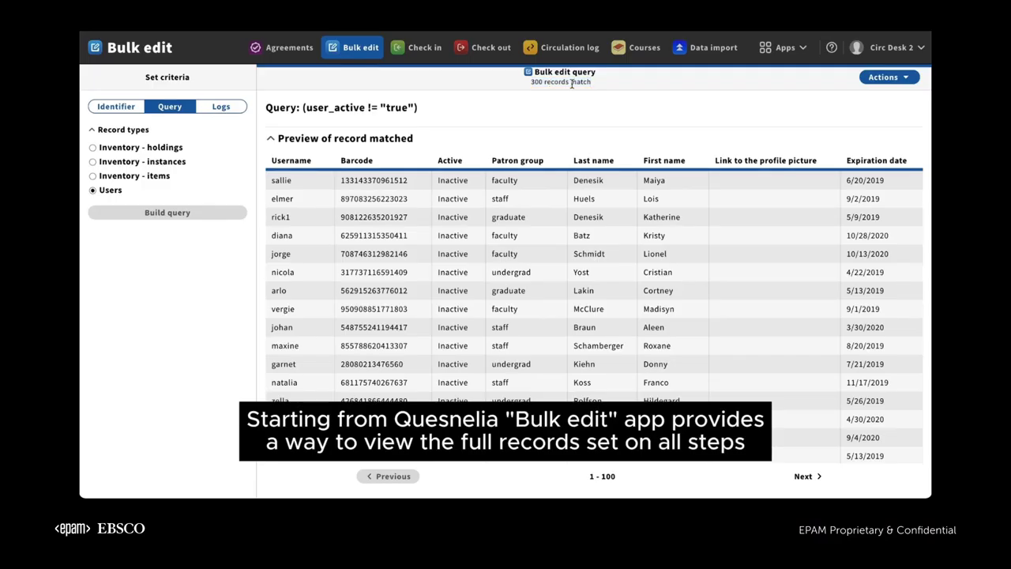
- Page through the full set of matched user records in the preview and examine their expiration dates
{"action": "scroll", "coordinate": [588, 342], "scroll_direction": "down", "scroll_amount": 15}
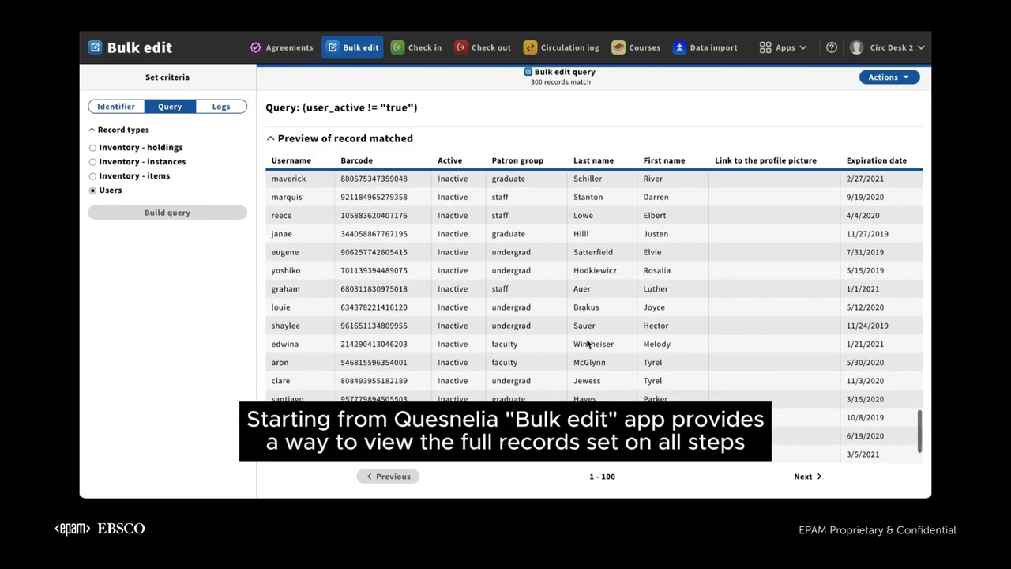
{"action": "scroll", "coordinate": [588, 343], "scroll_direction": "up", "scroll_amount": 10}
{"action": "left_click", "coordinate": [805, 476]}
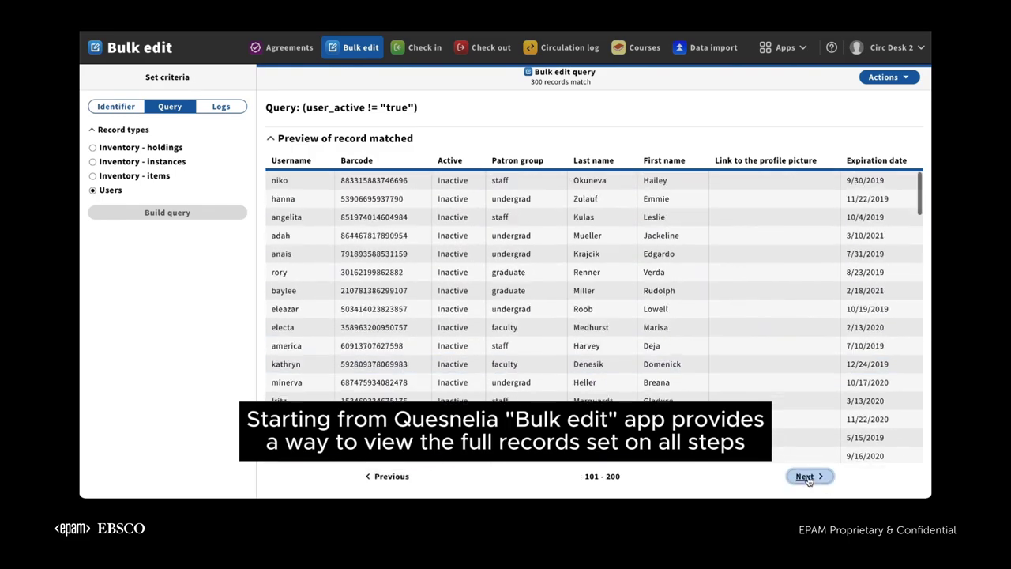
{"action": "scroll", "coordinate": [691, 386], "scroll_direction": "down", "scroll_amount": 15}
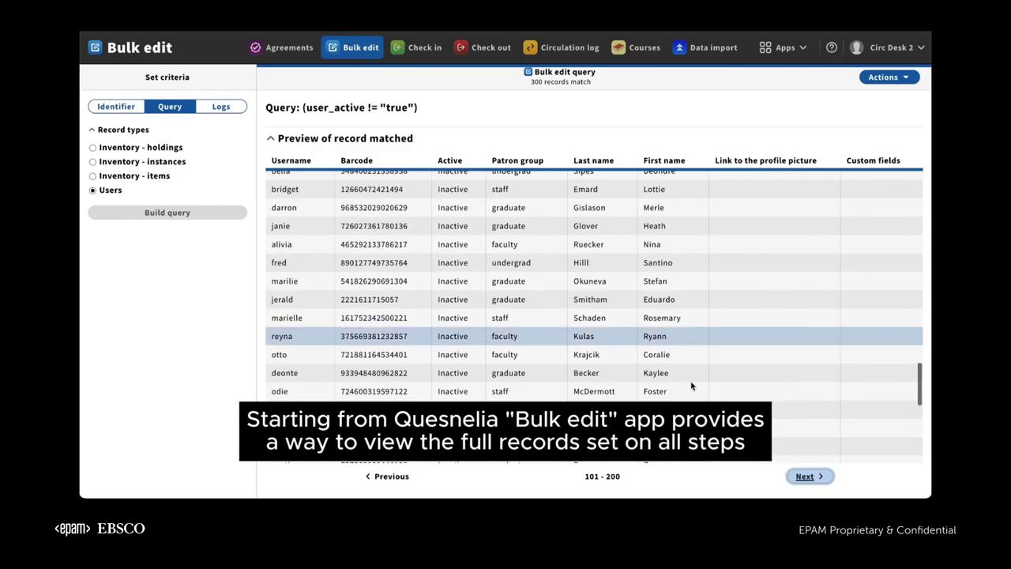
{"action": "left_click", "coordinate": [806, 476]}
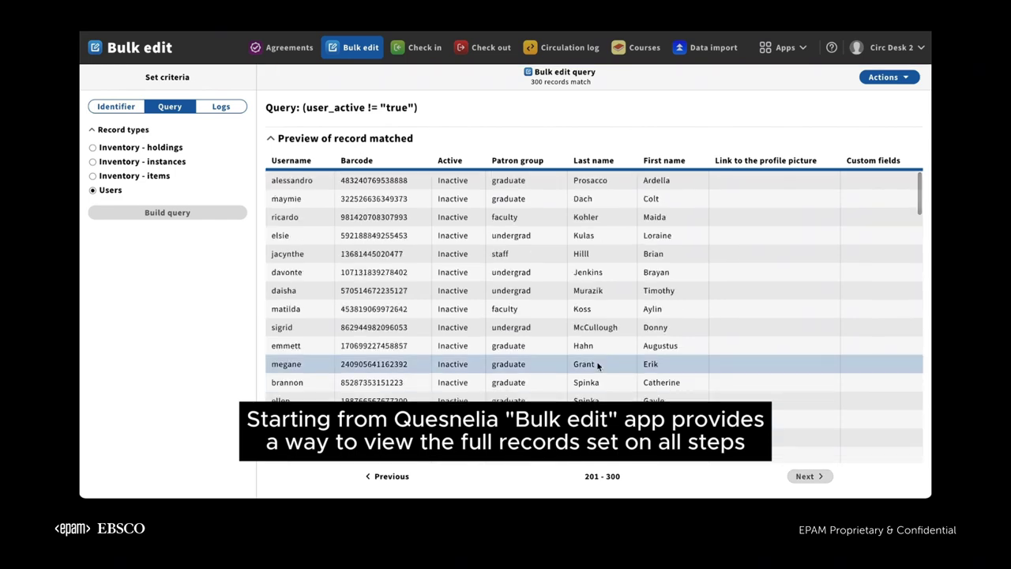
{"action": "scroll", "coordinate": [598, 365], "scroll_direction": "down", "scroll_amount": 6}
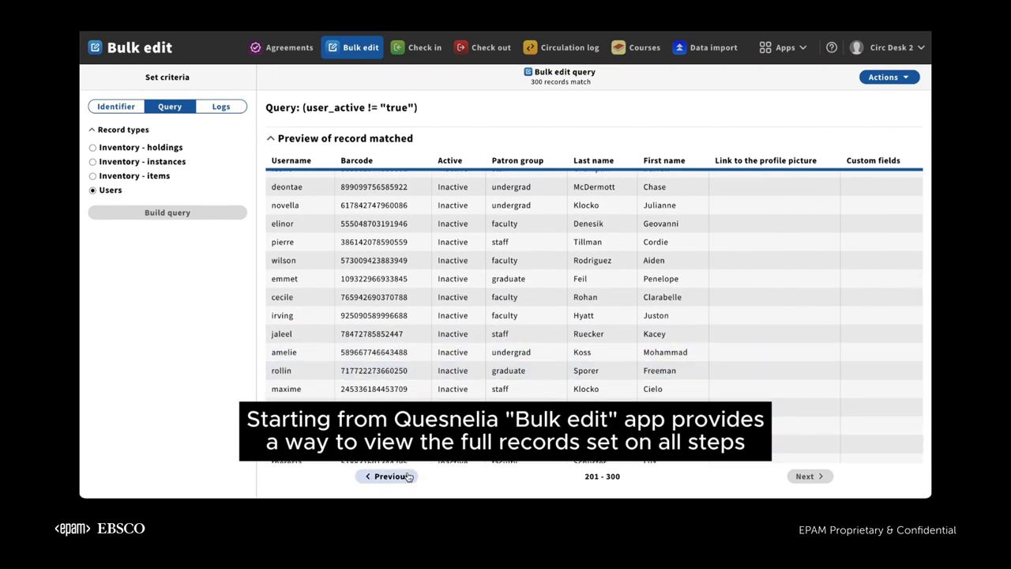
{"action": "left_click", "coordinate": [391, 477]}
- Start a bulk edit of the matched users that replaces the expiration date with 04/27/2024, and open its confirmation preview
{"action": "left_click", "coordinate": [882, 76]}
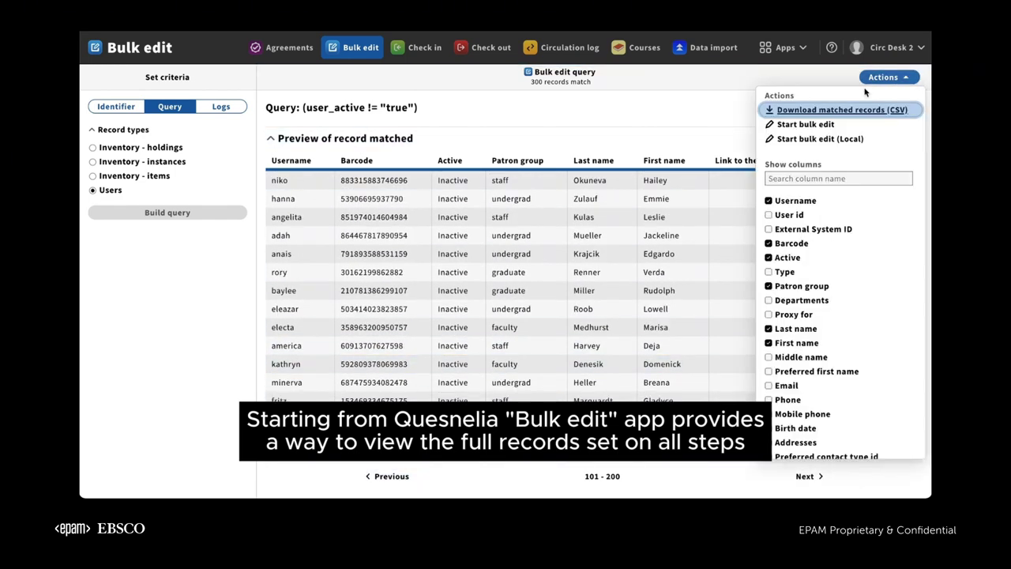
{"action": "left_click", "coordinate": [813, 124]}
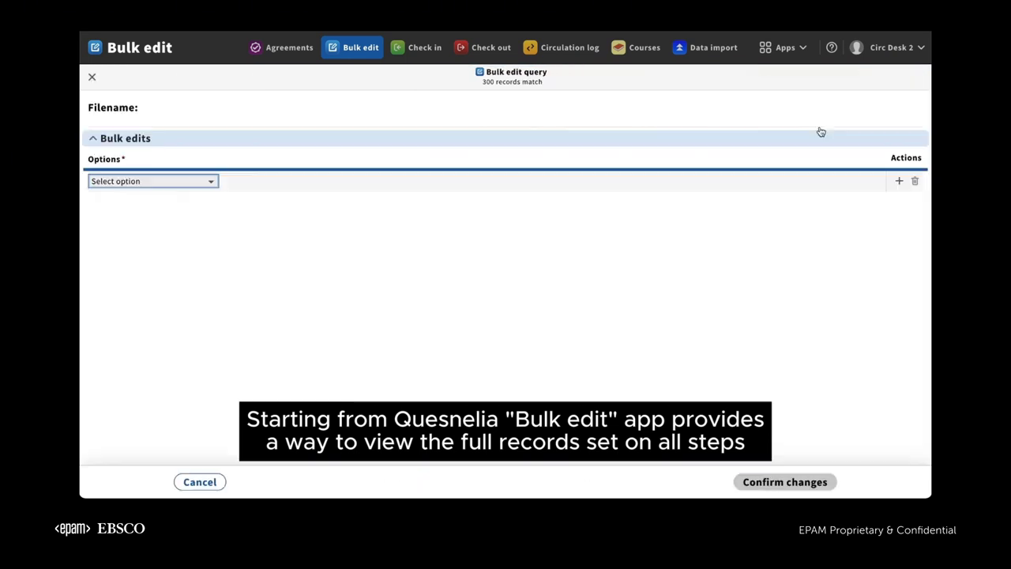
{"action": "left_click", "coordinate": [182, 183]}
{"action": "left_click", "coordinate": [169, 194]}
{"action": "left_click", "coordinate": [185, 181]}
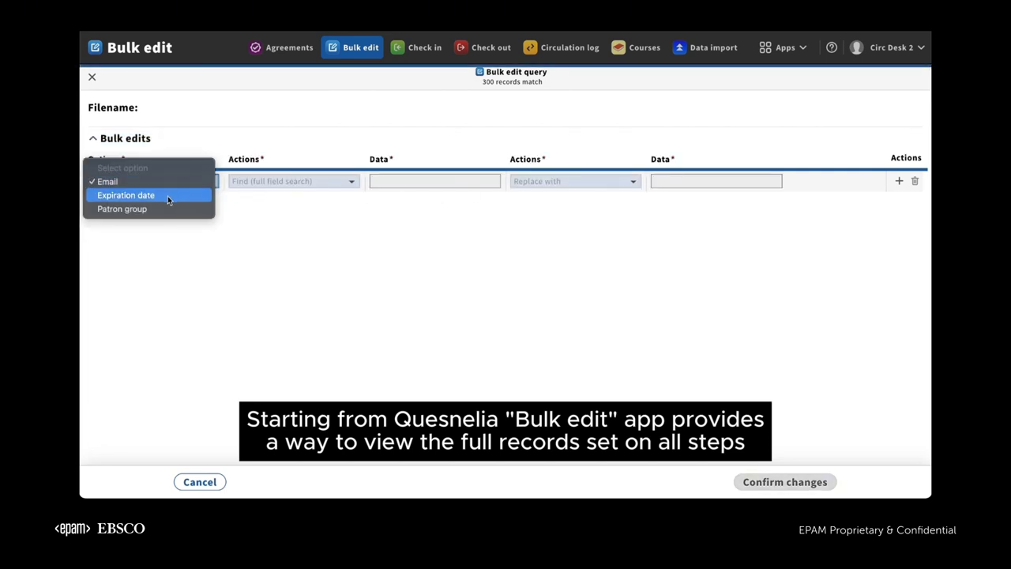
{"action": "left_click", "coordinate": [168, 195]}
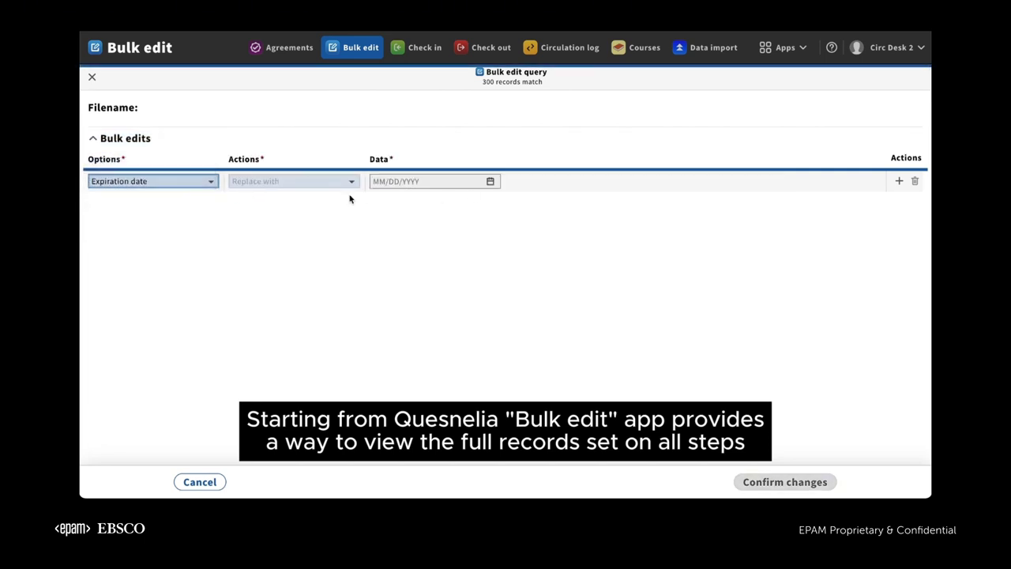
{"action": "left_click", "coordinate": [490, 182]}
{"action": "left_click", "coordinate": [524, 350]}
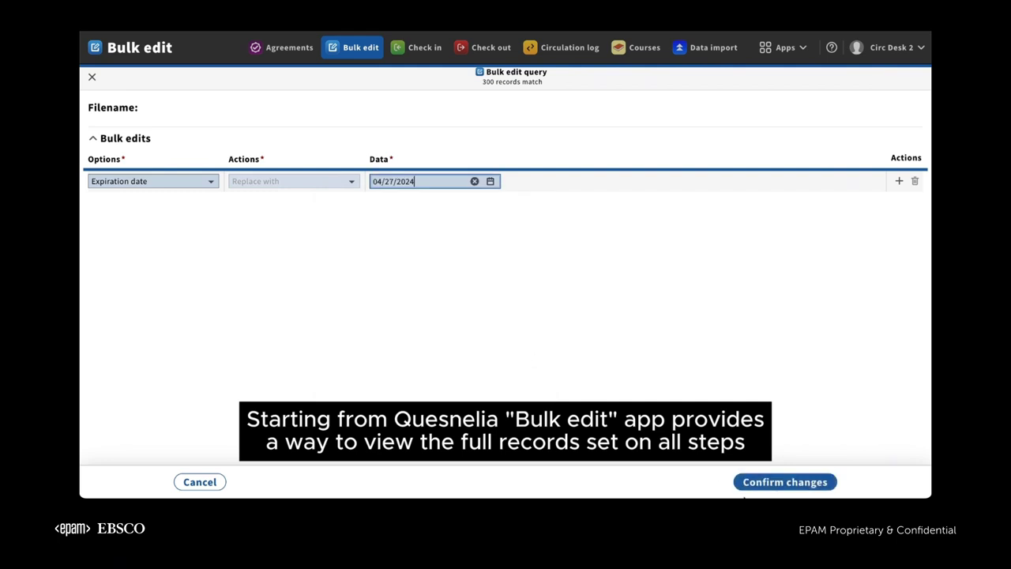
{"action": "left_click", "coordinate": [771, 488]}
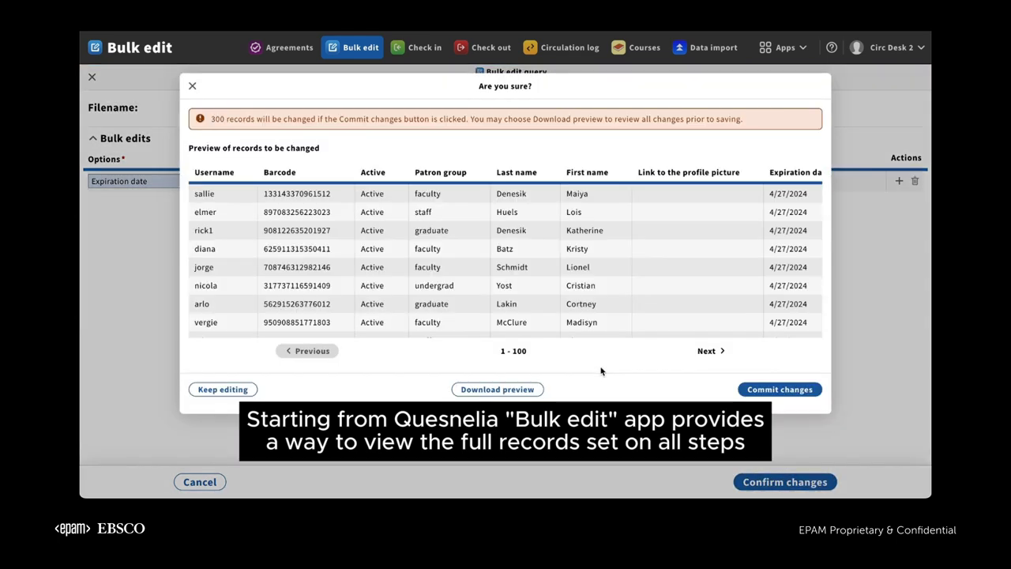
- Commit the expiration date changes after reviewing all preview pages, and page through the changed user records
{"action": "scroll", "coordinate": [695, 281], "scroll_direction": "down", "scroll_amount": 10}
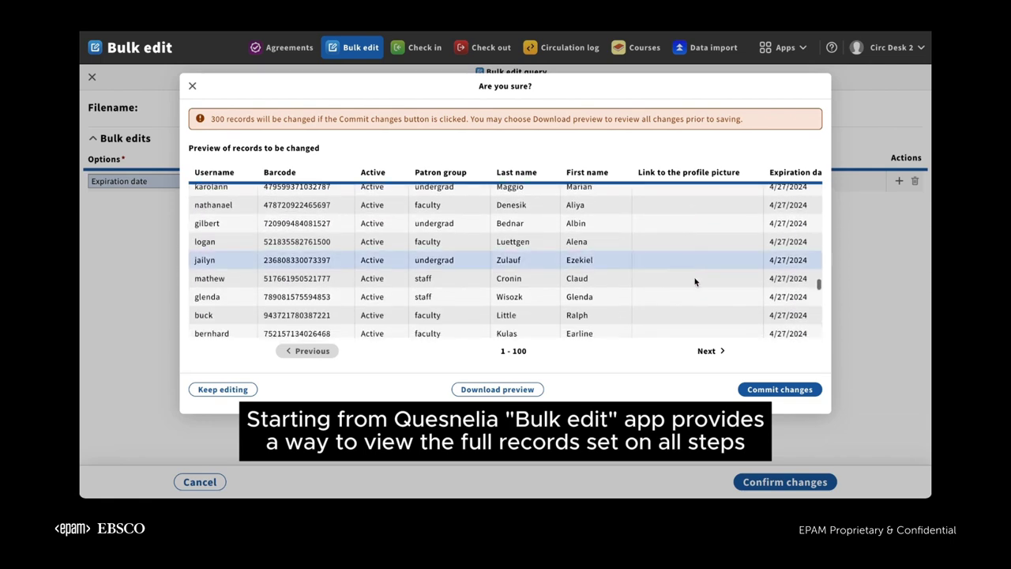
{"action": "left_click", "coordinate": [707, 351]}
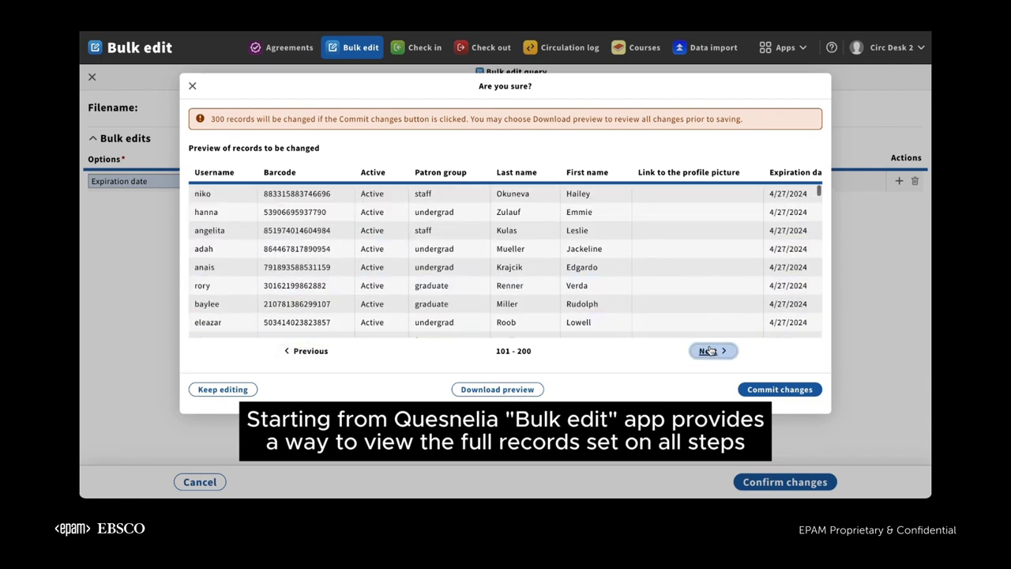
{"action": "scroll", "coordinate": [605, 264], "scroll_direction": "down", "scroll_amount": 15}
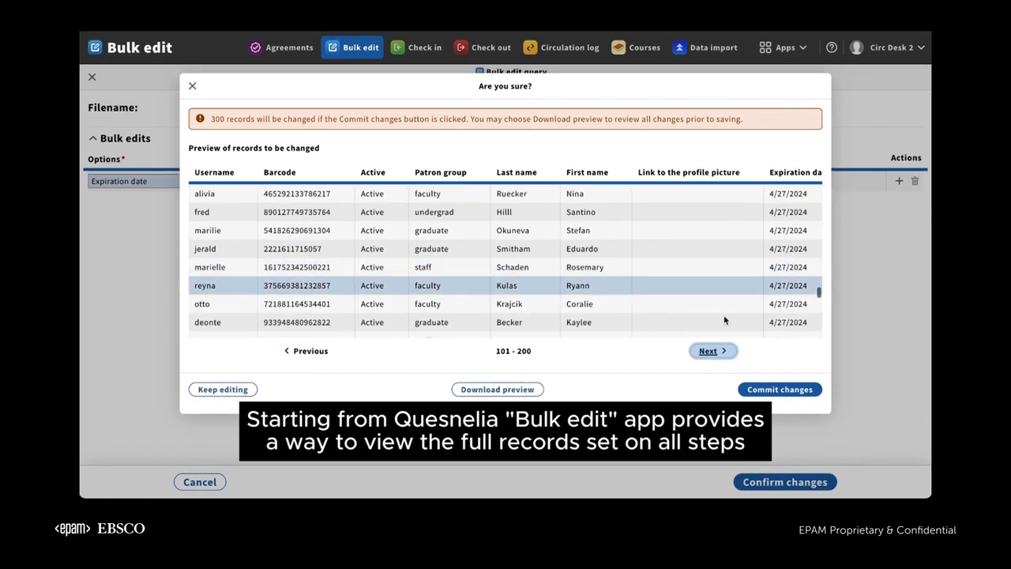
{"action": "left_click", "coordinate": [708, 351]}
{"action": "scroll", "coordinate": [683, 279], "scroll_direction": "down", "scroll_amount": 5}
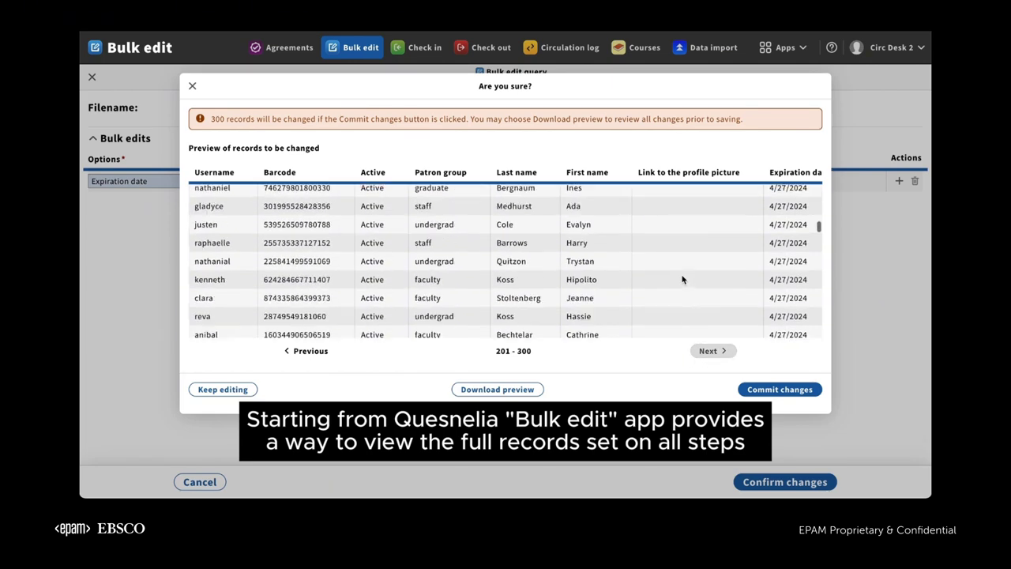
{"action": "scroll", "coordinate": [683, 279], "scroll_direction": "down", "scroll_amount": 10}
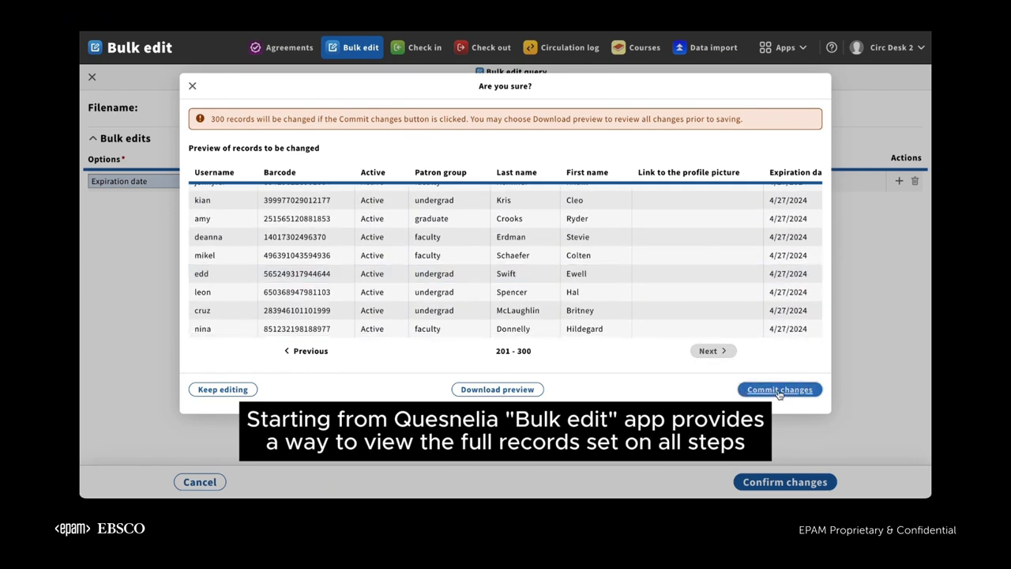
{"action": "left_click", "coordinate": [778, 390]}
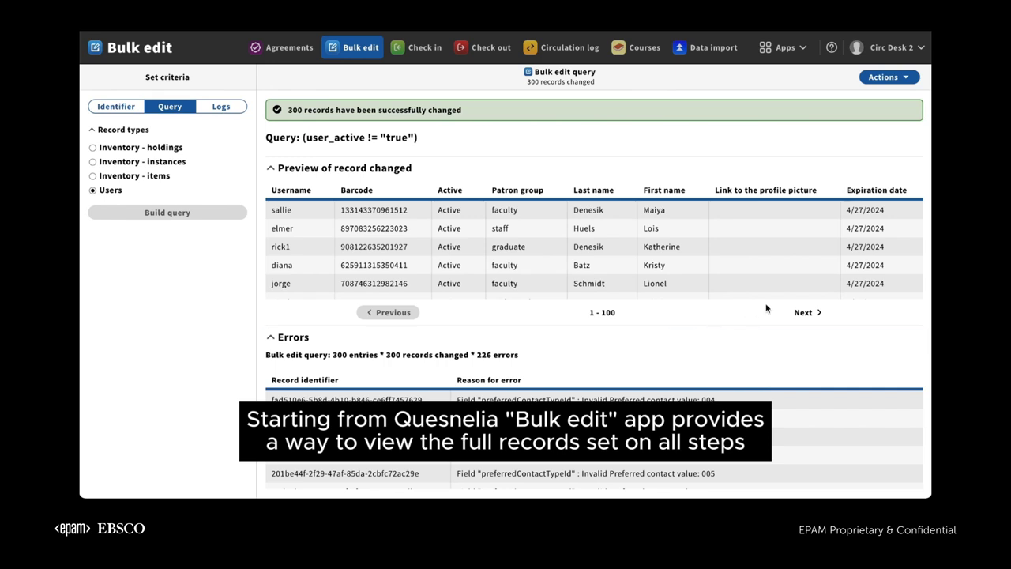
{"action": "left_click", "coordinate": [810, 314]}
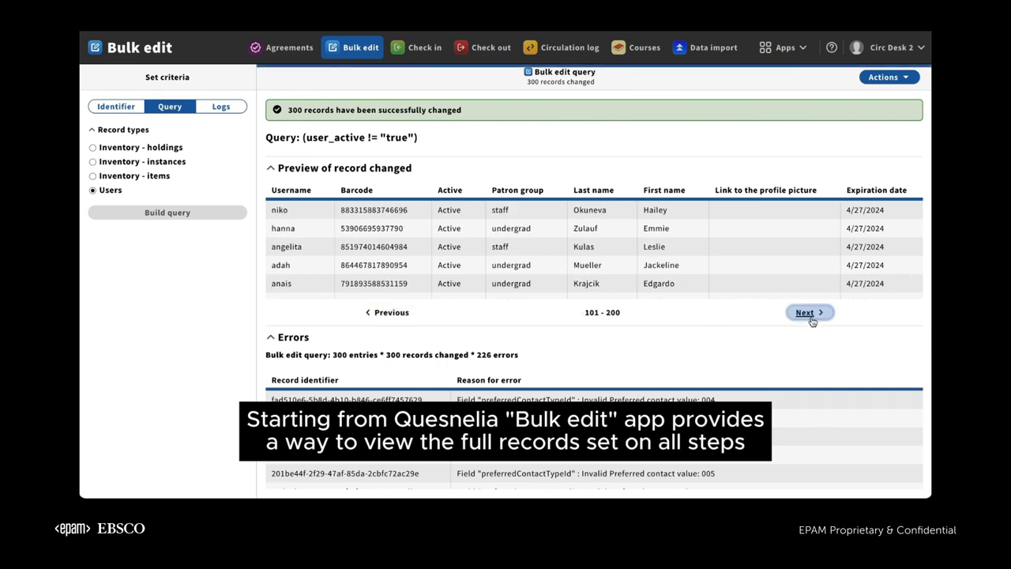
{"action": "left_click", "coordinate": [811, 314]}
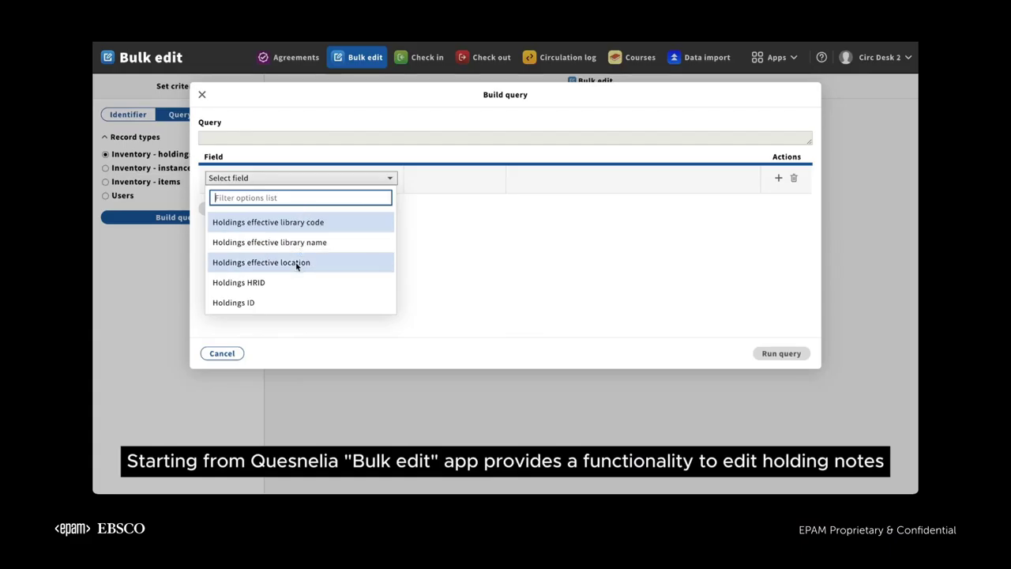
- Build a holdings query for Holdings permanent location == Annex, then test and run it
{"action": "scroll", "coordinate": [300, 260], "scroll_direction": "down", "scroll_amount": 3}
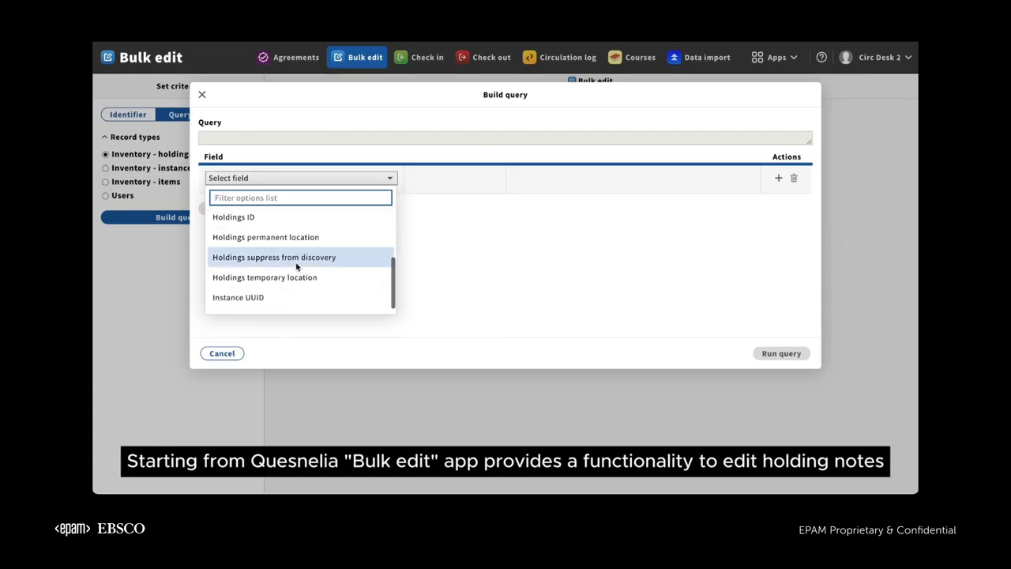
{"action": "left_click", "coordinate": [315, 240]}
{"action": "left_click", "coordinate": [437, 184]}
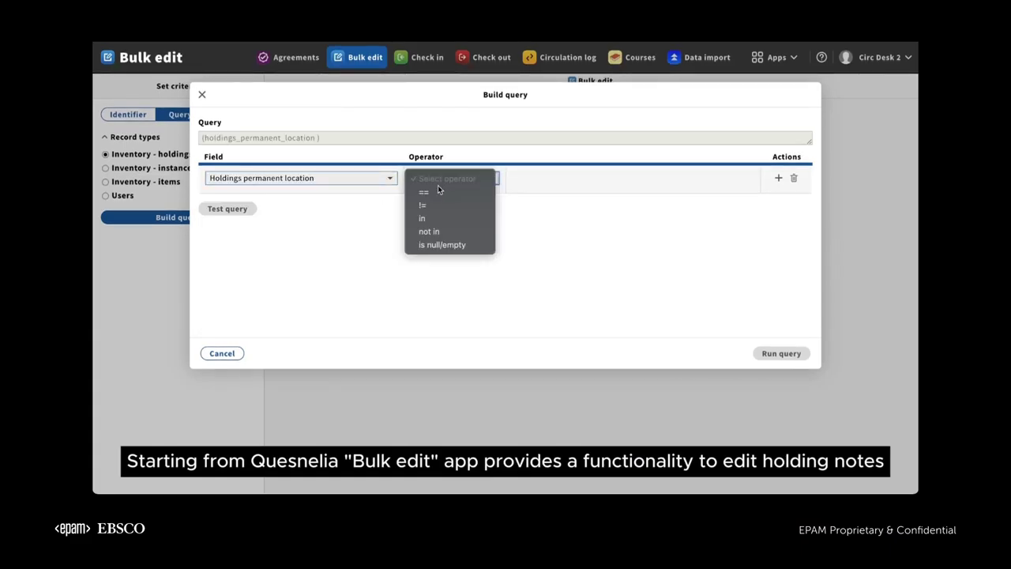
{"action": "left_click", "coordinate": [449, 194]}
{"action": "left_click", "coordinate": [553, 179]}
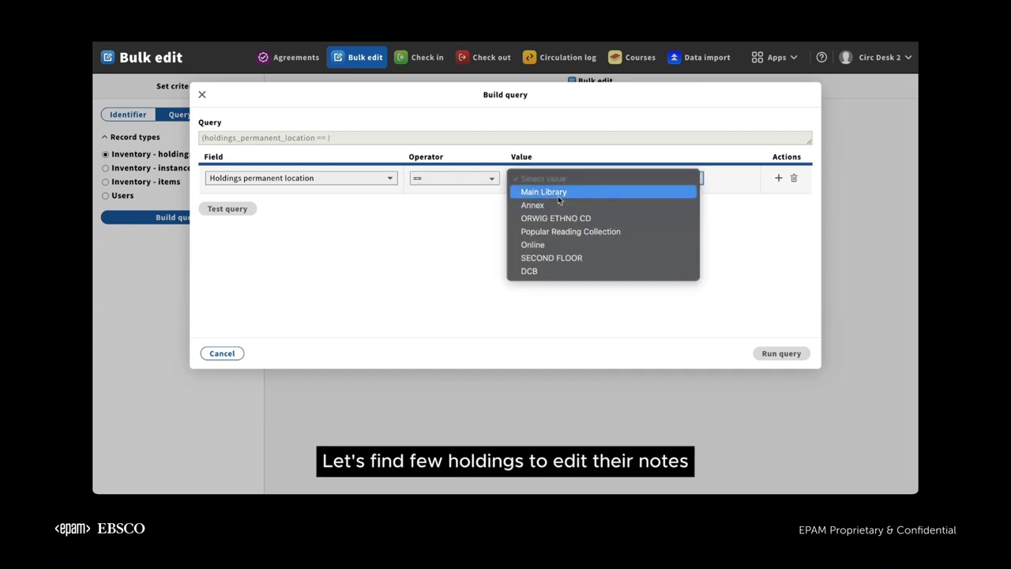
{"action": "left_click", "coordinate": [554, 204]}
{"action": "left_click", "coordinate": [252, 210]}
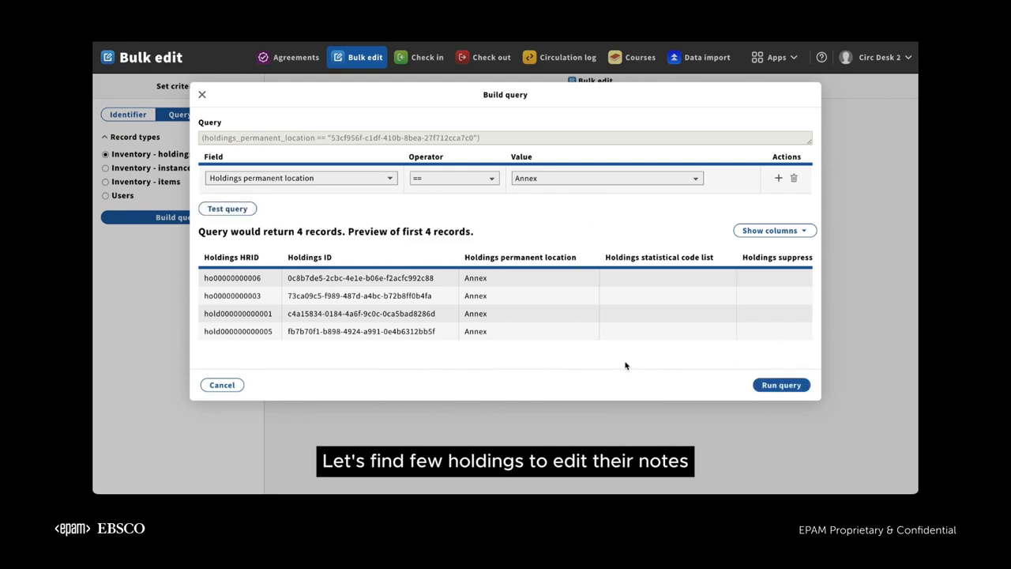
{"action": "left_click", "coordinate": [773, 387]}
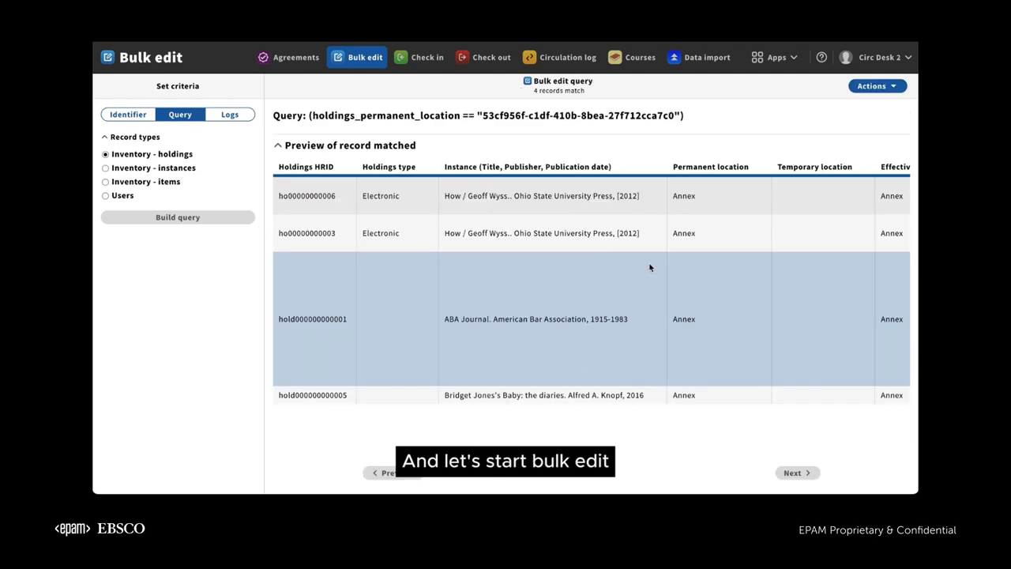
- Start a bulk edit of the matched holdings that adds the Binding note "Book for me"
{"action": "left_click", "coordinate": [873, 87]}
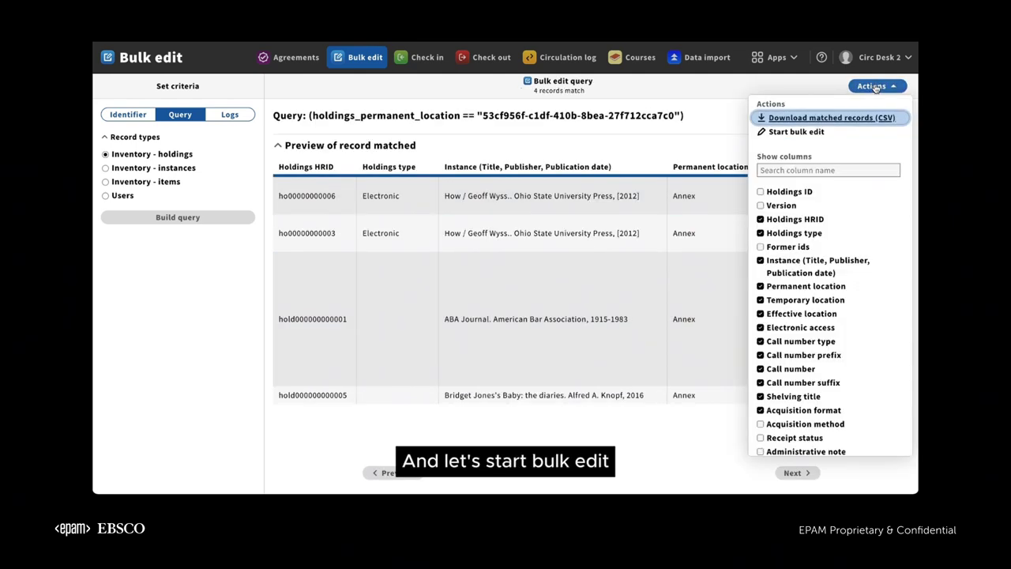
{"action": "scroll", "coordinate": [822, 269], "scroll_direction": "down", "scroll_amount": 5}
{"action": "scroll", "coordinate": [821, 292], "scroll_direction": "up", "scroll_amount": 5}
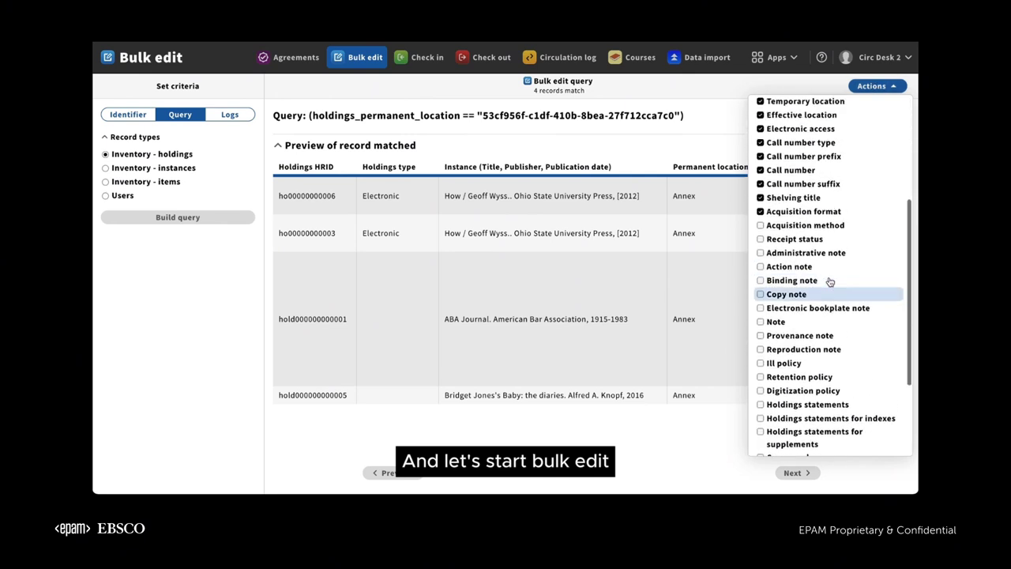
{"action": "left_click", "coordinate": [830, 131]}
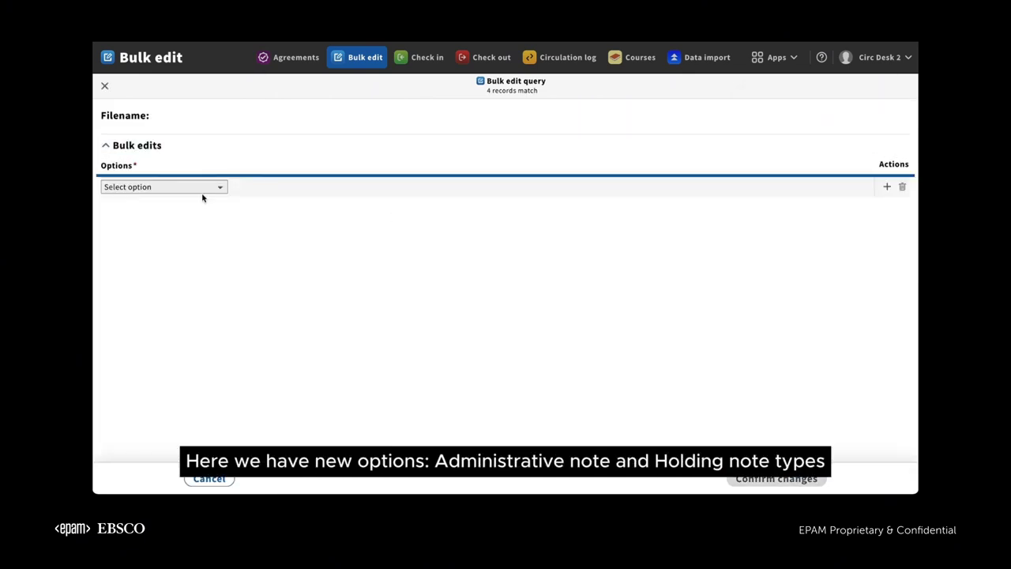
{"action": "left_click", "coordinate": [170, 186]}
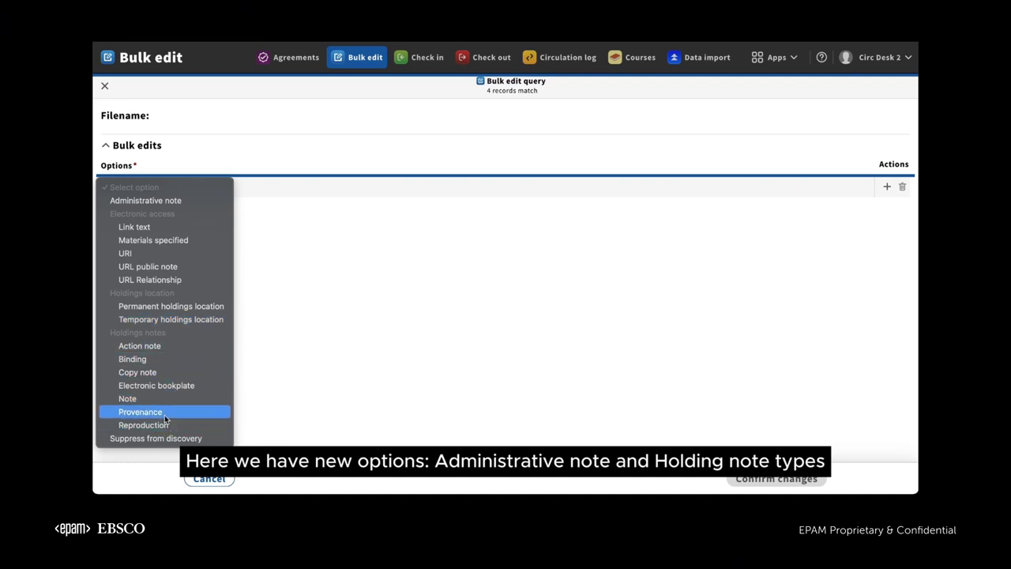
{"action": "left_click", "coordinate": [172, 358]}
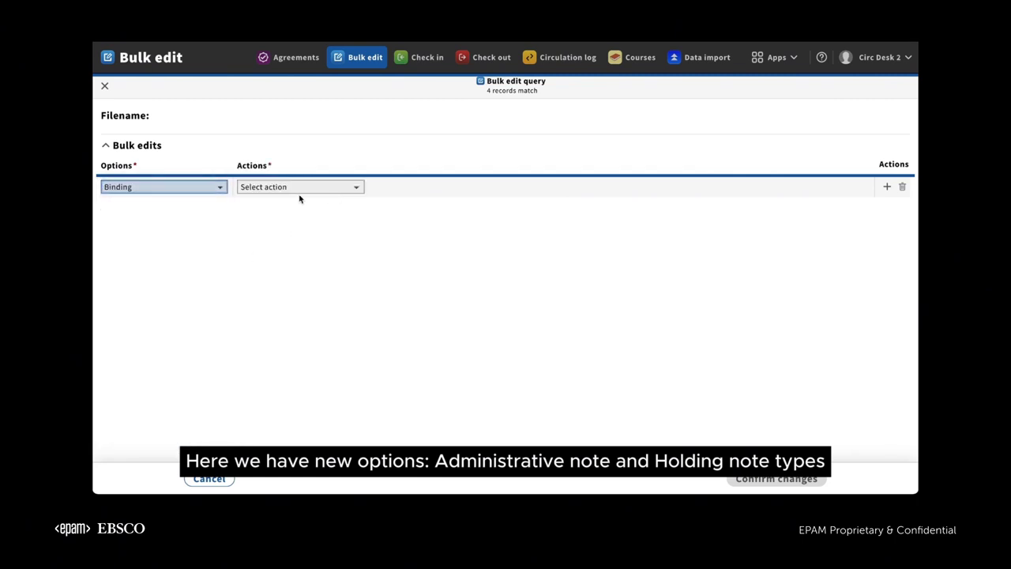
{"action": "left_click", "coordinate": [311, 190]}
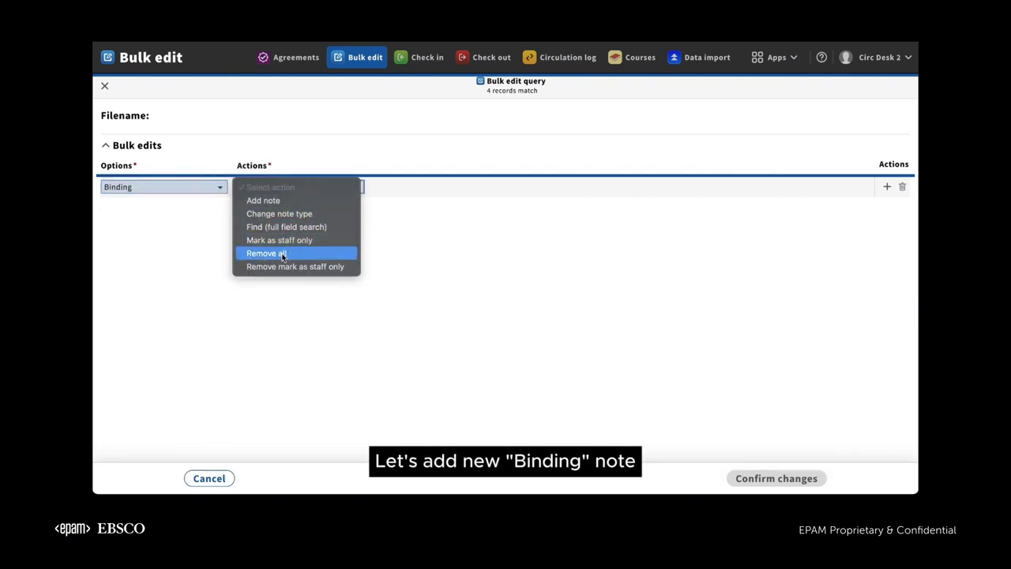
{"action": "left_click", "coordinate": [286, 202]}
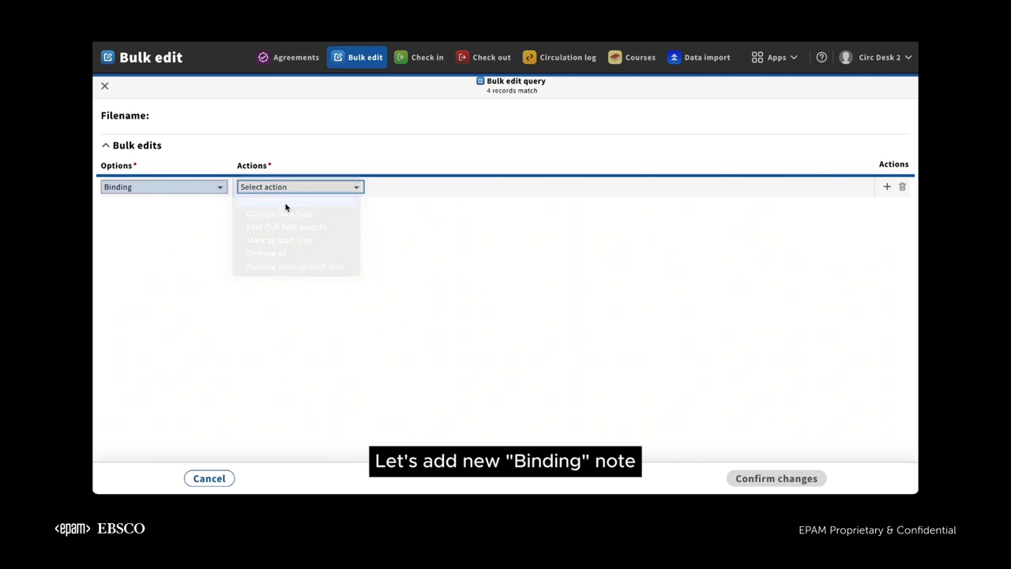
{"action": "left_click", "coordinate": [410, 184]}
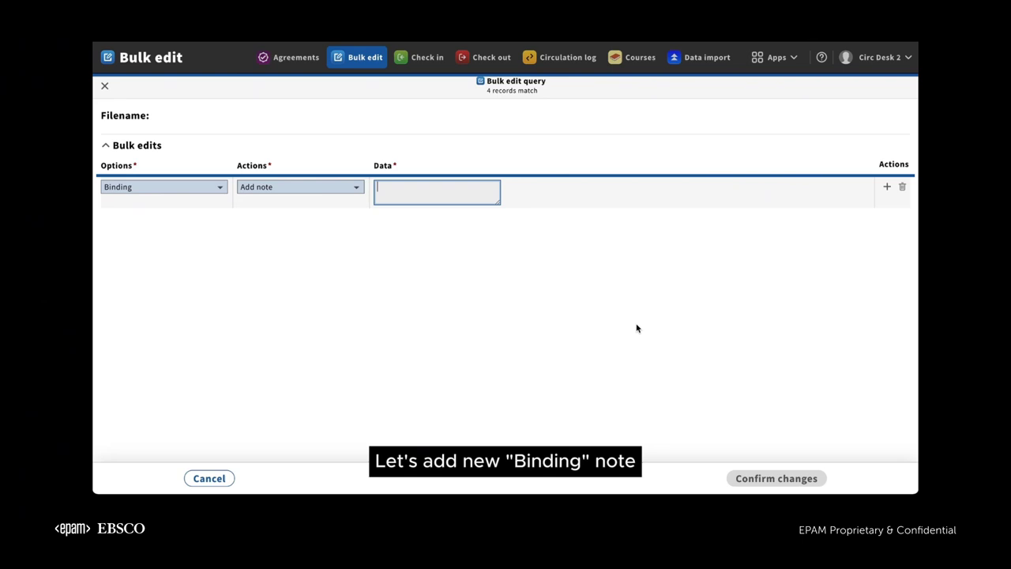
{"action": "type", "text": "Book for me"}
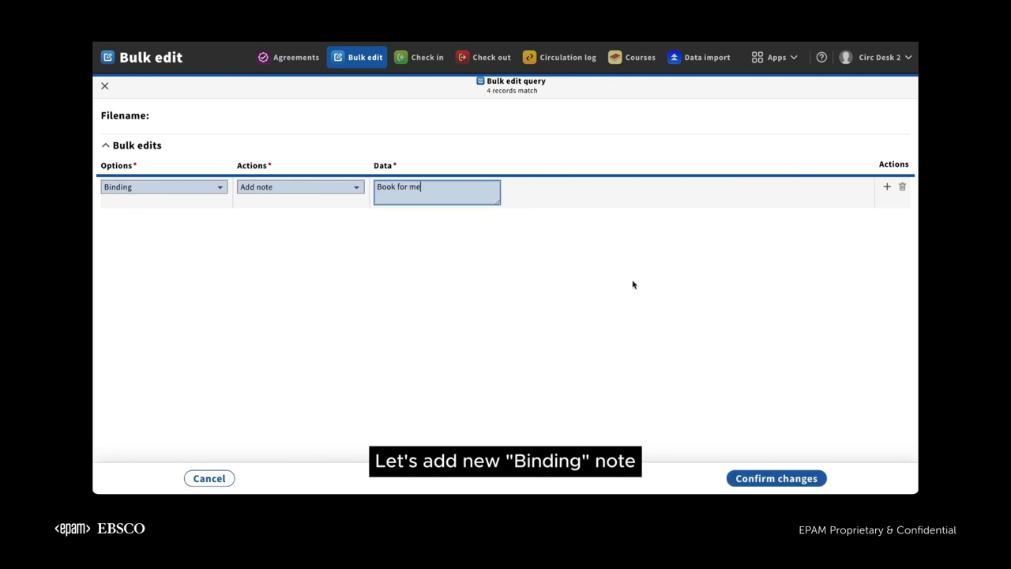
- Review the Binding note column in the confirmation preview, commit the holdings changes, and look through the changed records
{"action": "left_click", "coordinate": [778, 482]}
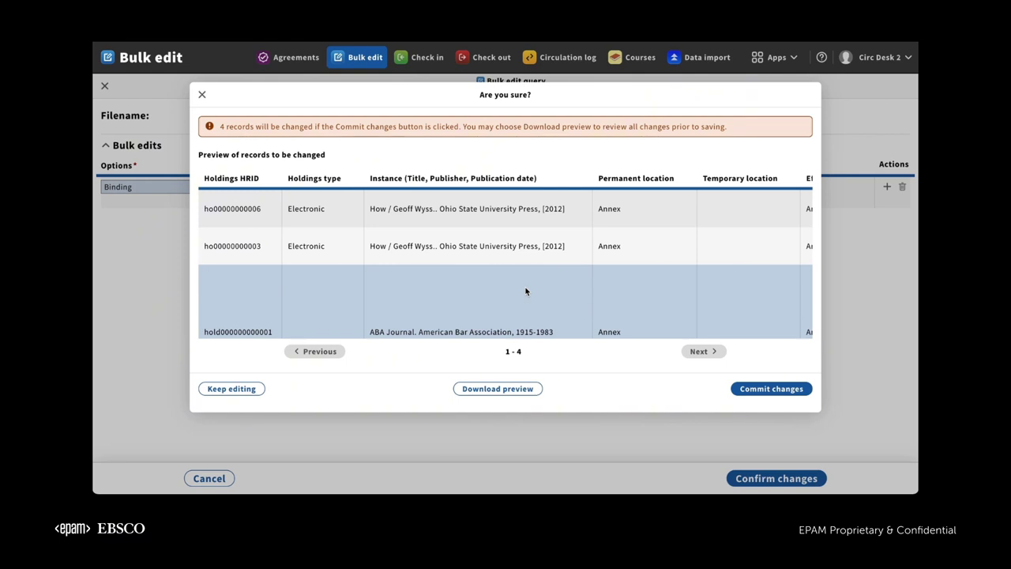
{"action": "scroll", "coordinate": [525, 291], "scroll_direction": "right", "scroll_amount": 8}
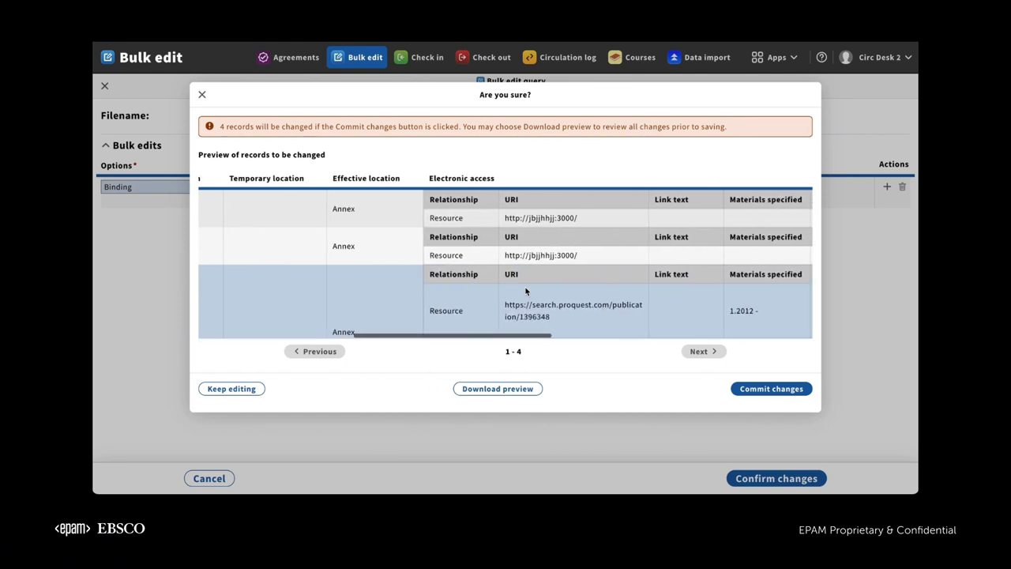
{"action": "scroll", "coordinate": [559, 265], "scroll_direction": "right", "scroll_amount": 10}
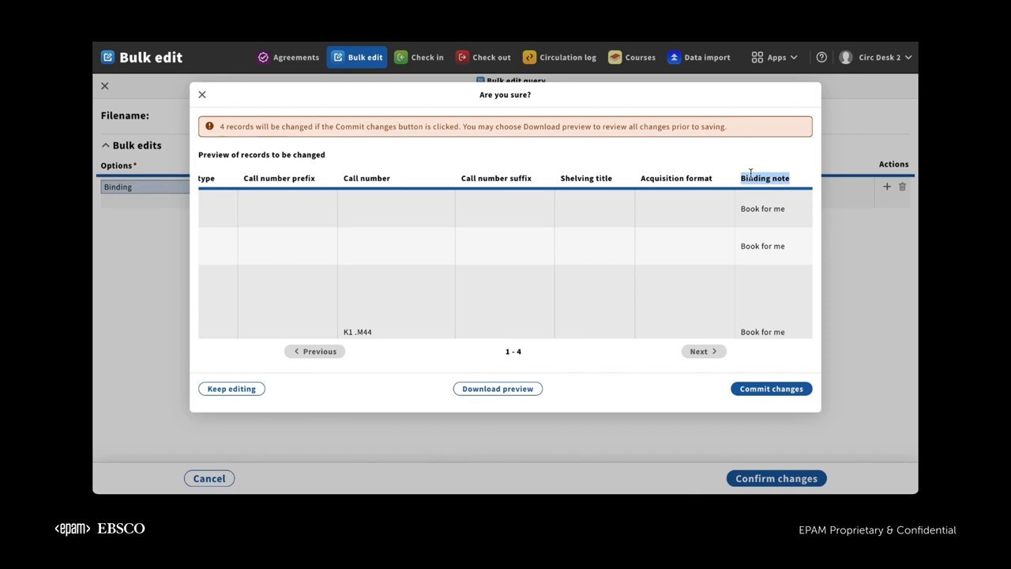
{"action": "scroll", "coordinate": [763, 240], "scroll_direction": "down", "scroll_amount": 3}
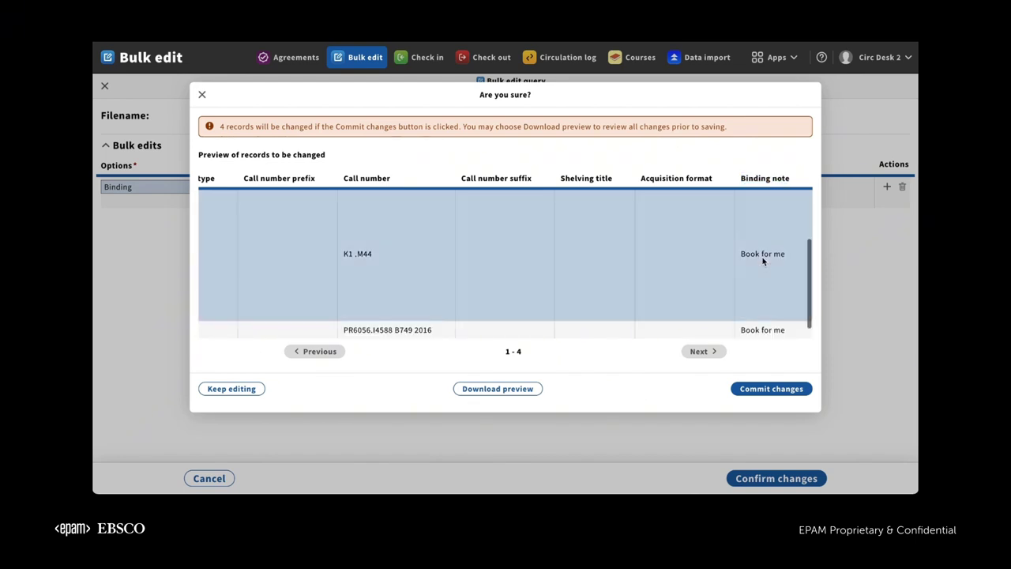
{"action": "left_click", "coordinate": [775, 389]}
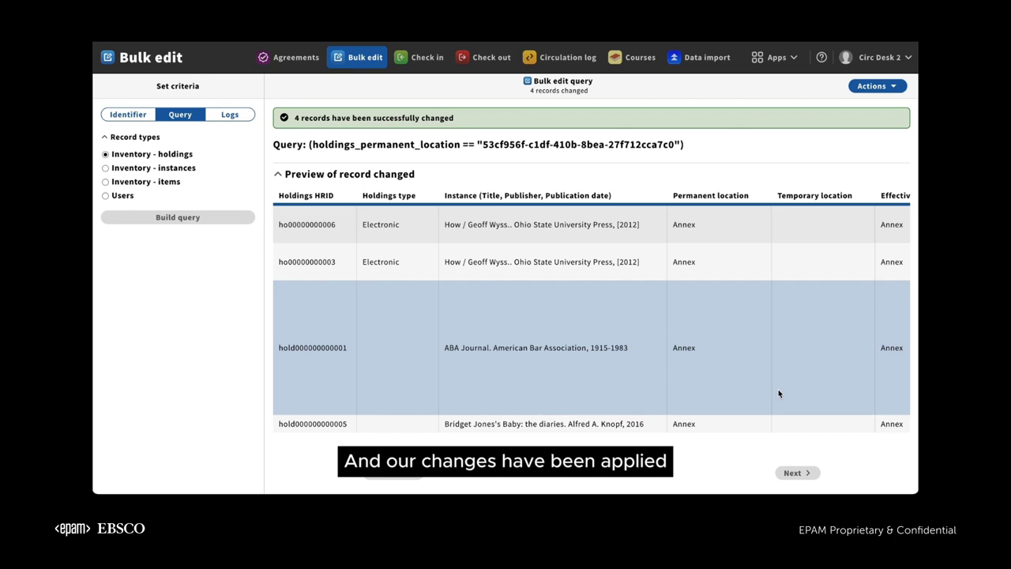
{"action": "scroll", "coordinate": [671, 387], "scroll_direction": "right", "scroll_amount": 15}
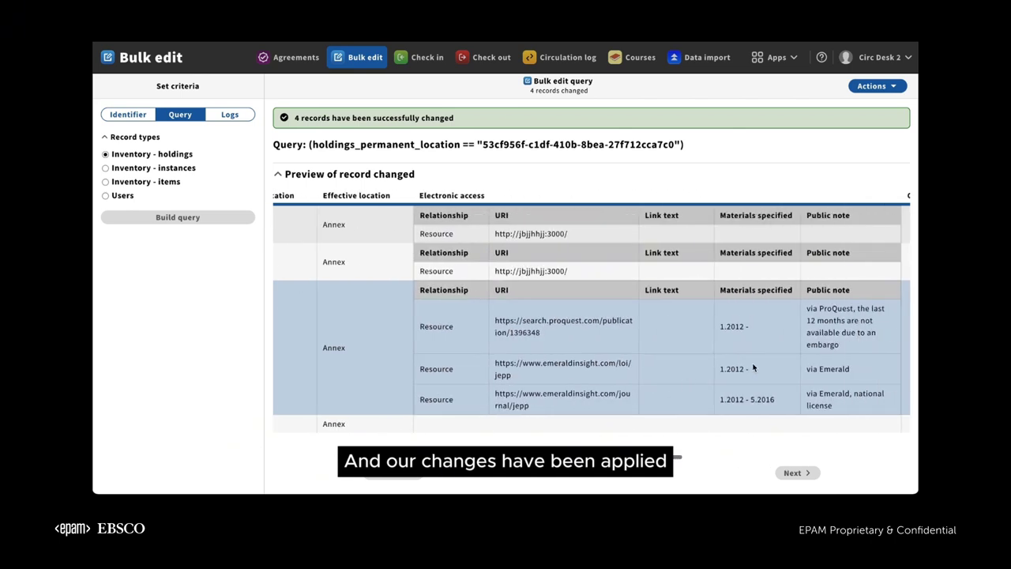
{"action": "scroll", "coordinate": [753, 367], "scroll_direction": "right", "scroll_amount": 3}
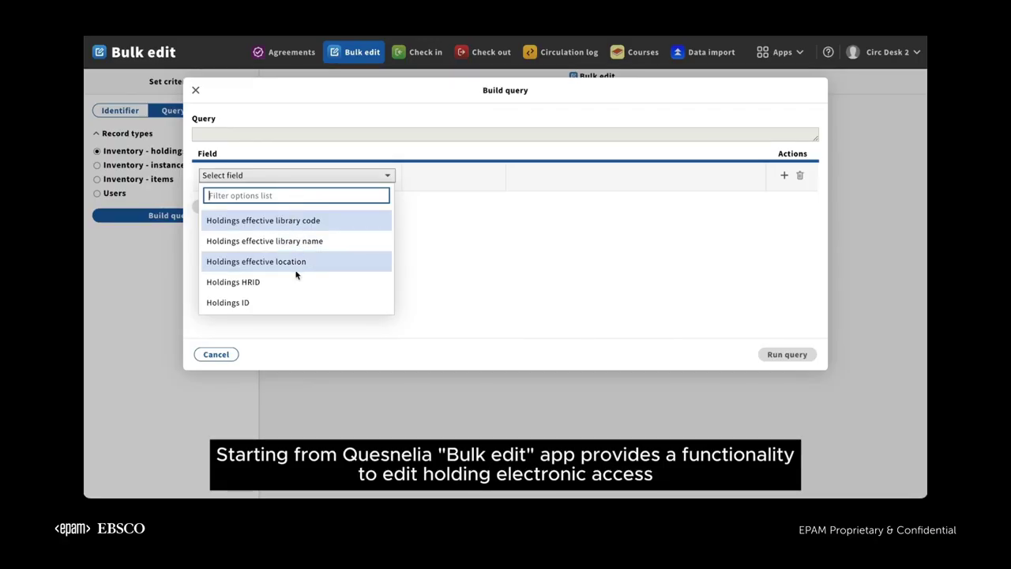
- Build the holdings query Holdings permanent location == Annex for the electronic access edit, then test and run it
{"action": "scroll", "coordinate": [296, 274], "scroll_direction": "down", "scroll_amount": 3}
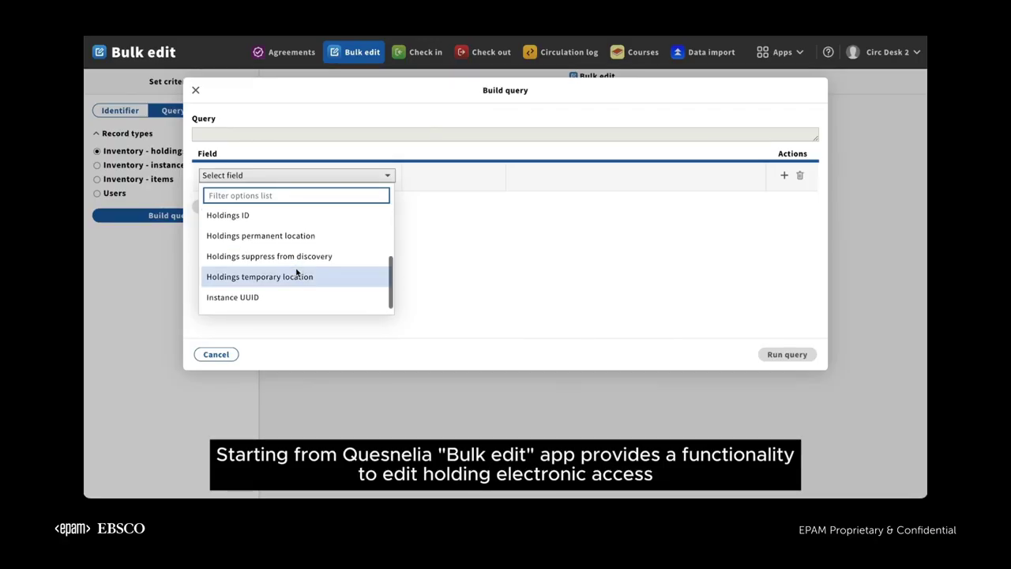
{"action": "left_click", "coordinate": [318, 234]}
{"action": "left_click", "coordinate": [461, 179]}
{"action": "left_click", "coordinate": [452, 190]}
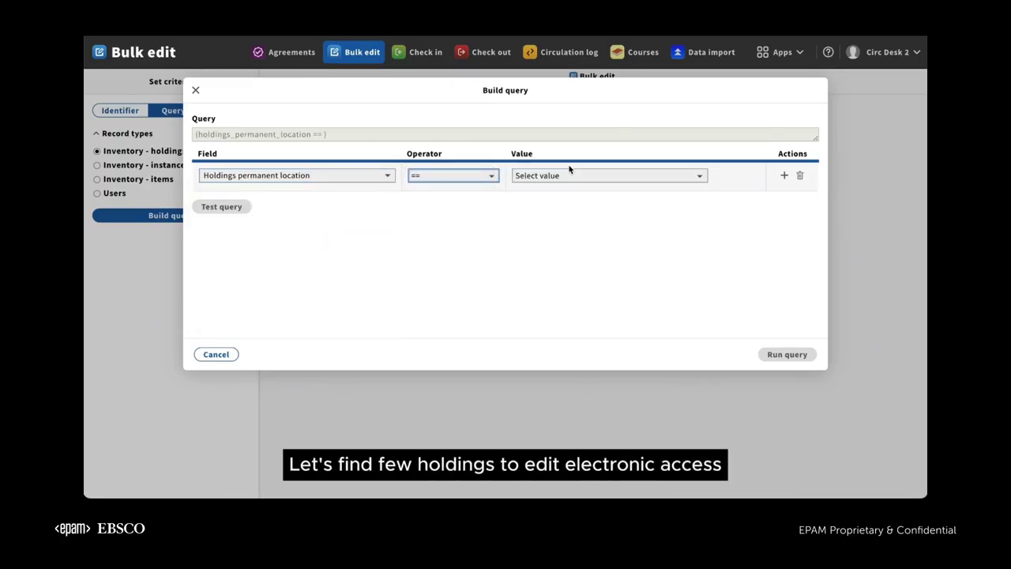
{"action": "left_click", "coordinate": [562, 176]}
{"action": "left_click", "coordinate": [549, 203]}
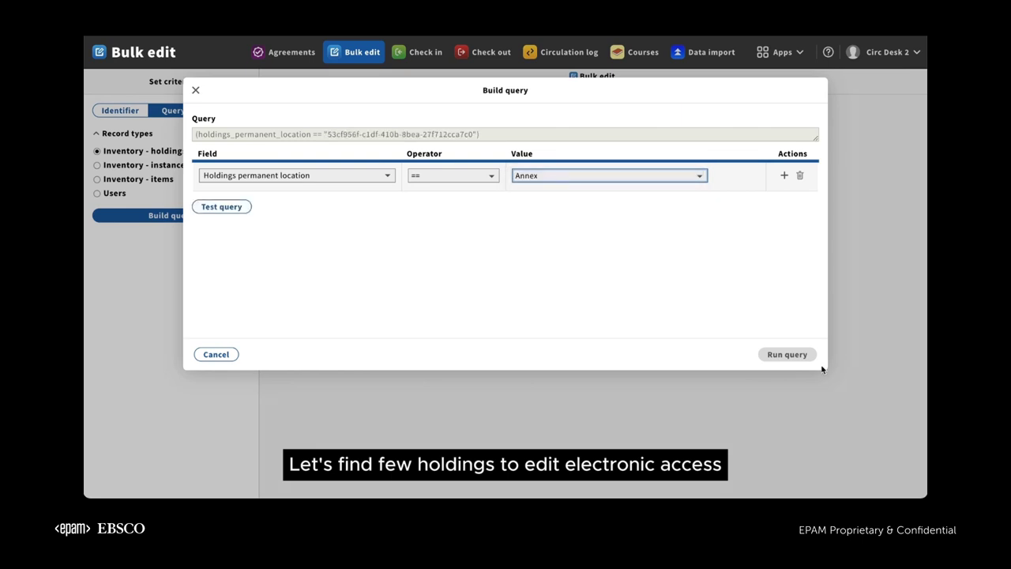
{"action": "left_click", "coordinate": [222, 205]}
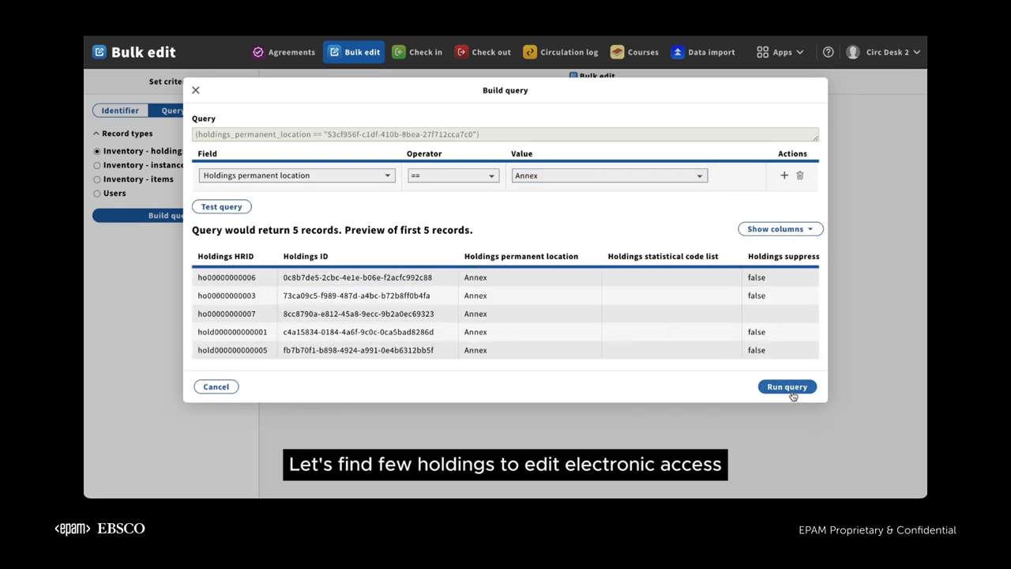
{"action": "left_click", "coordinate": [785, 387]}
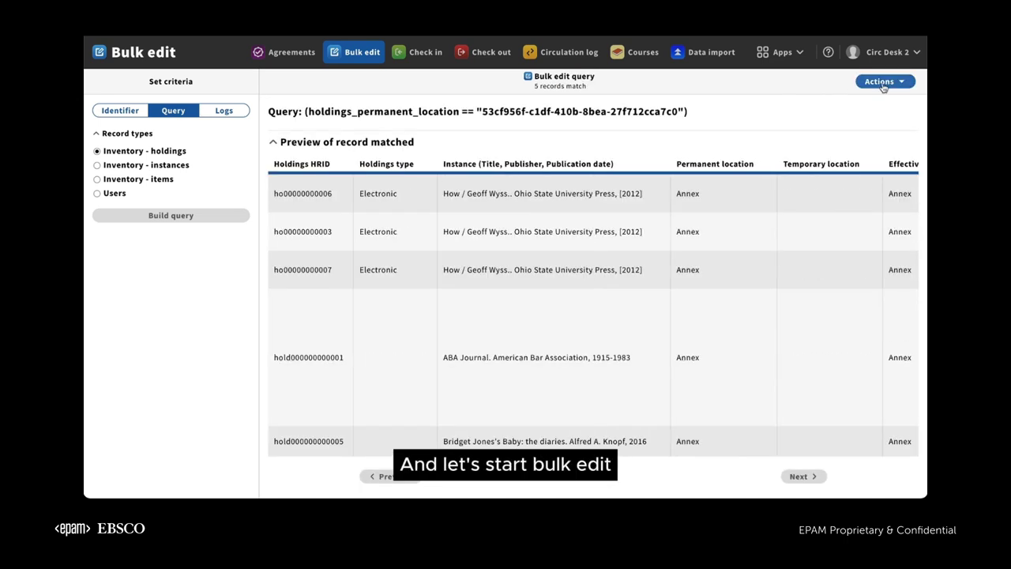
- Start a bulk edit of the matched holdings that replaces the electronic access Link text with "link text"
{"action": "left_click", "coordinate": [879, 81]}
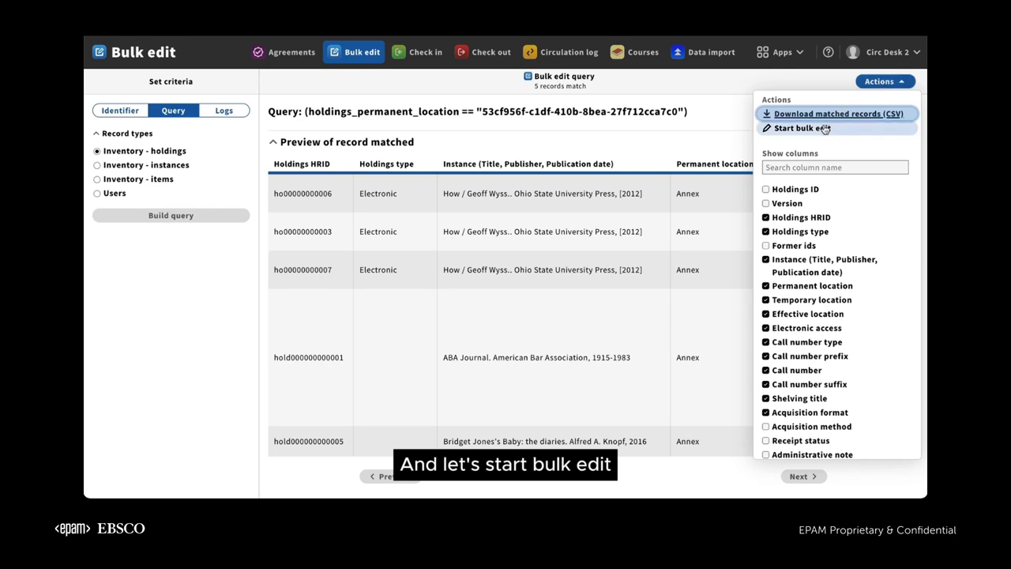
{"action": "left_click", "coordinate": [799, 128]}
{"action": "left_click", "coordinate": [186, 186]}
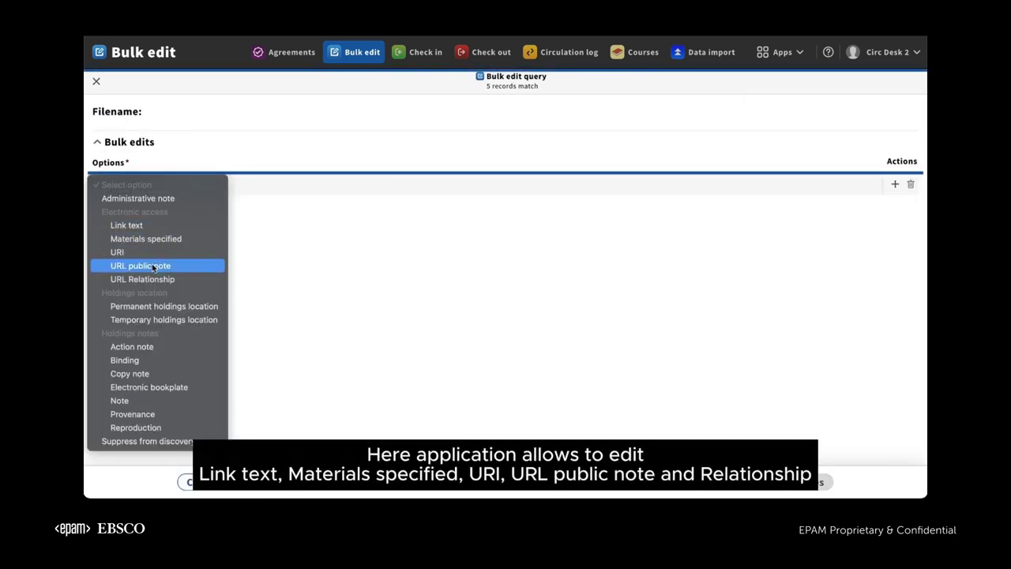
{"action": "left_click", "coordinate": [159, 225]}
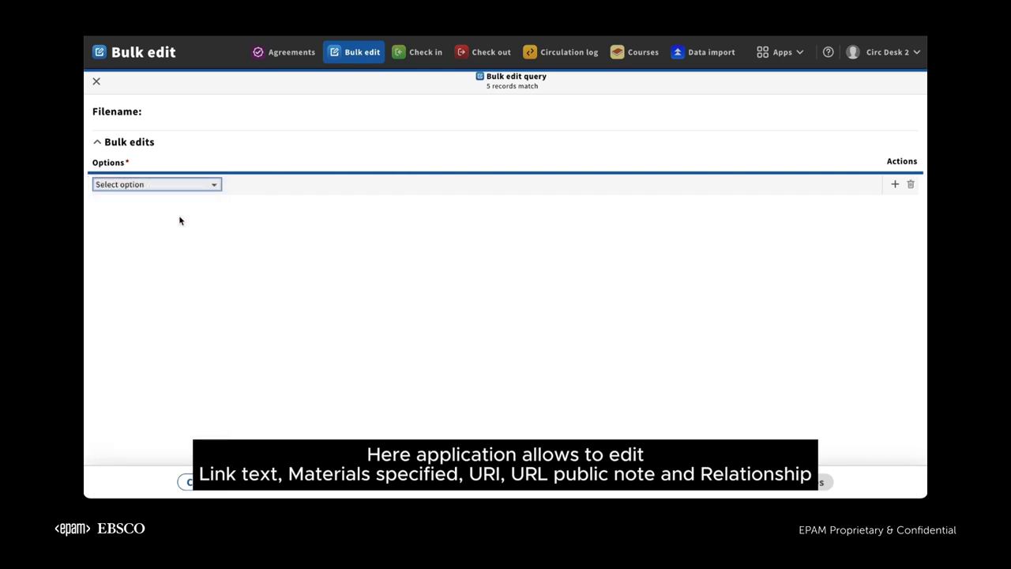
{"action": "left_click", "coordinate": [290, 184]}
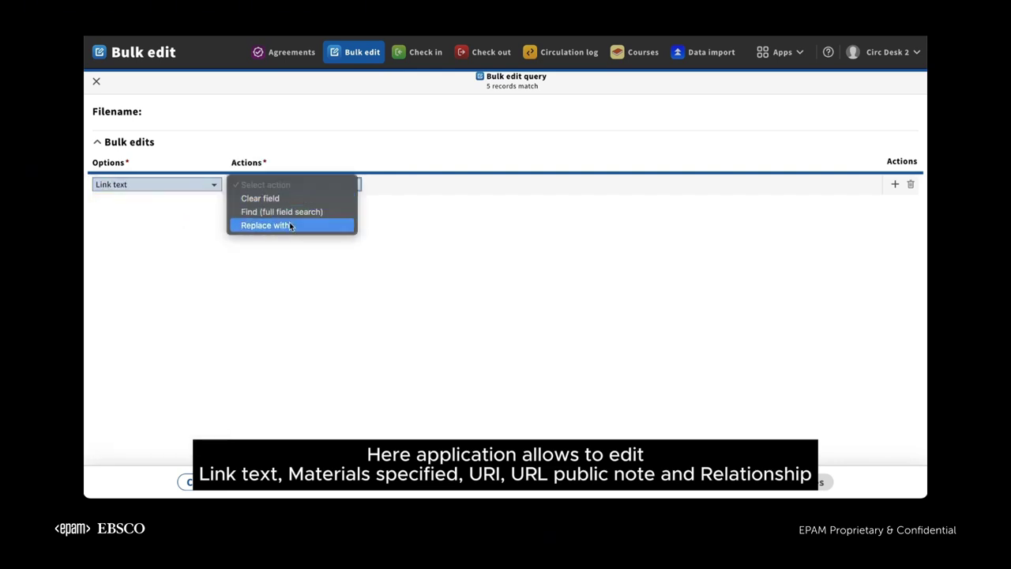
{"action": "left_click", "coordinate": [289, 225]}
{"action": "left_click", "coordinate": [420, 187]}
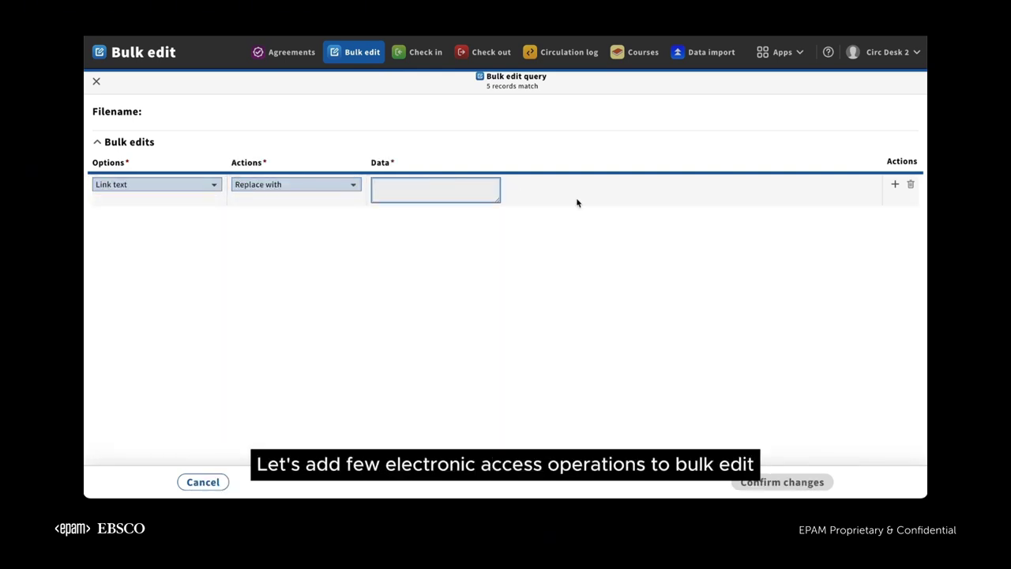
{"action": "type", "text": "link text"}
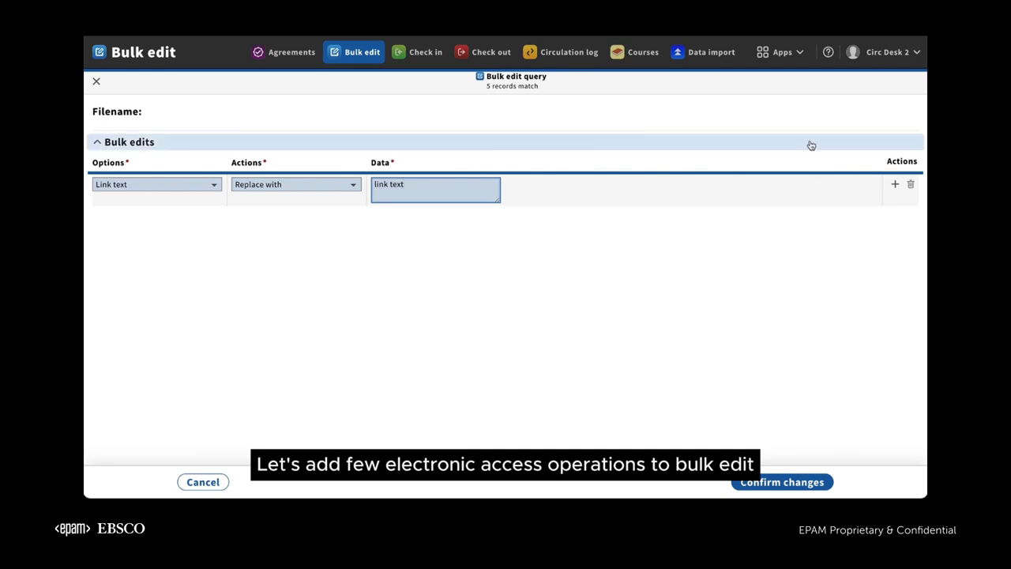
- Add a second bulk edit row that replaces the electronic access URI with folio.org
{"action": "left_click", "coordinate": [895, 184]}
{"action": "left_click", "coordinate": [159, 213]}
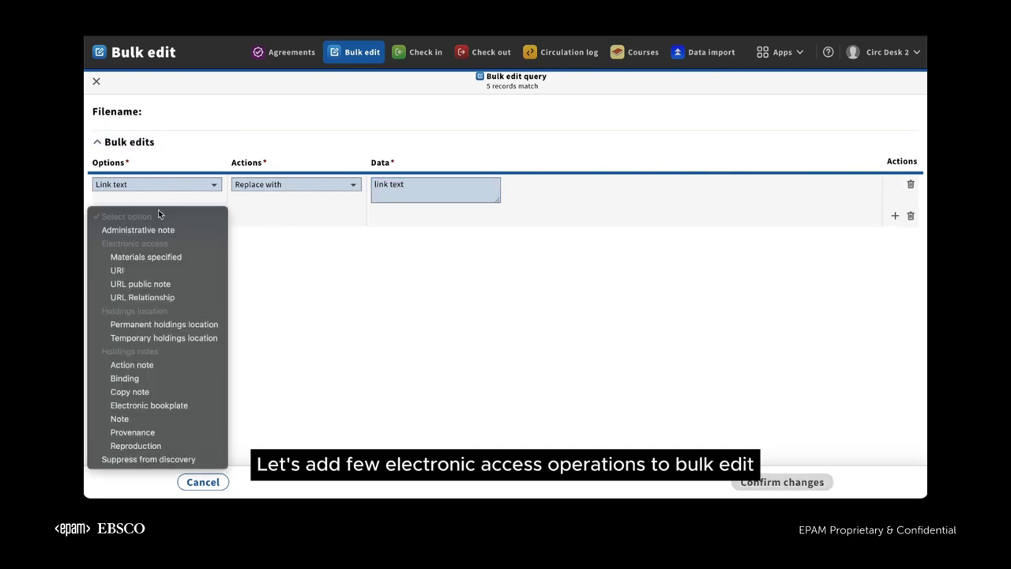
{"action": "left_click", "coordinate": [134, 267]}
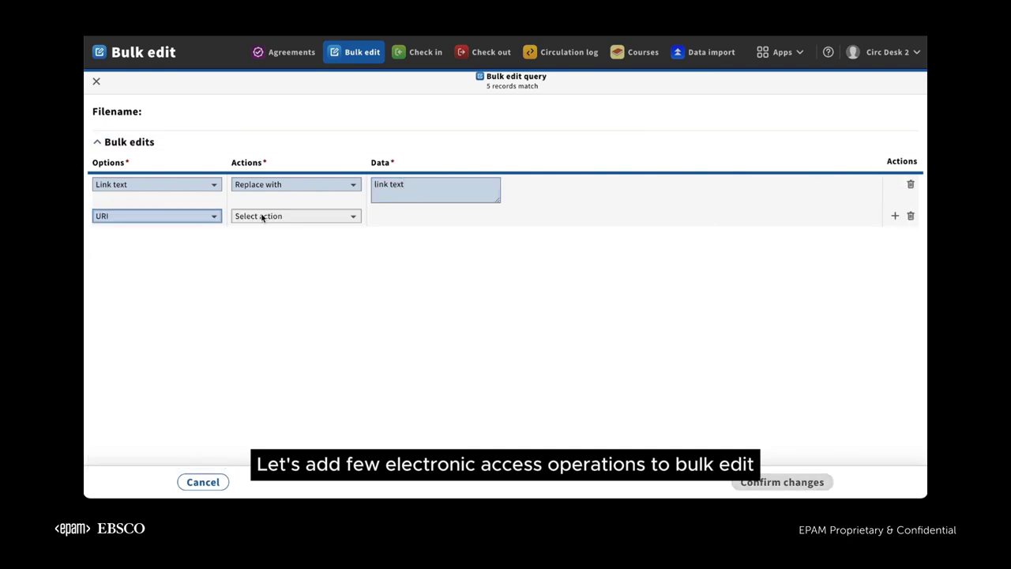
{"action": "left_click", "coordinate": [261, 216]}
{"action": "left_click", "coordinate": [280, 256]}
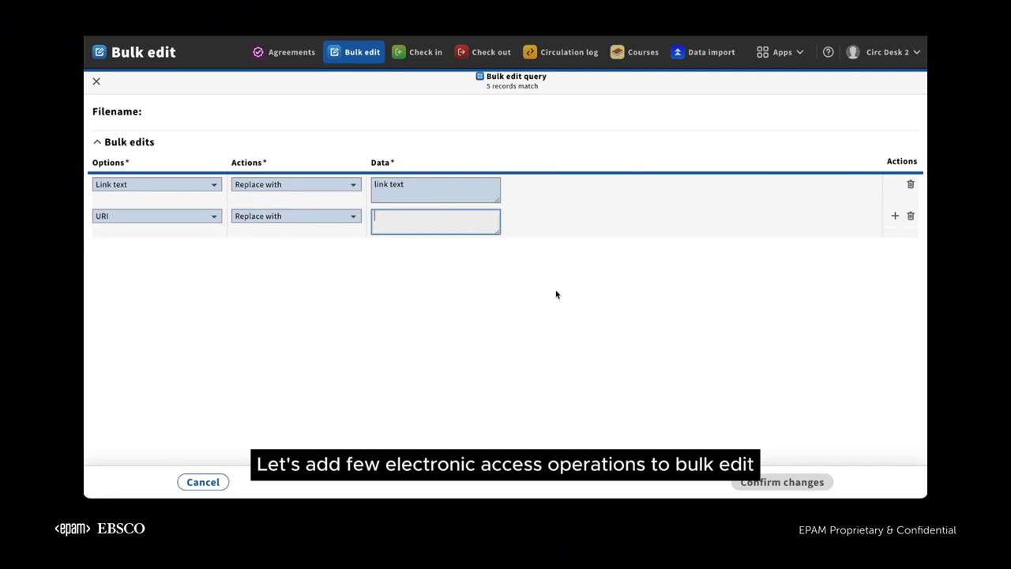
{"action": "type", "text": "folio.or"}
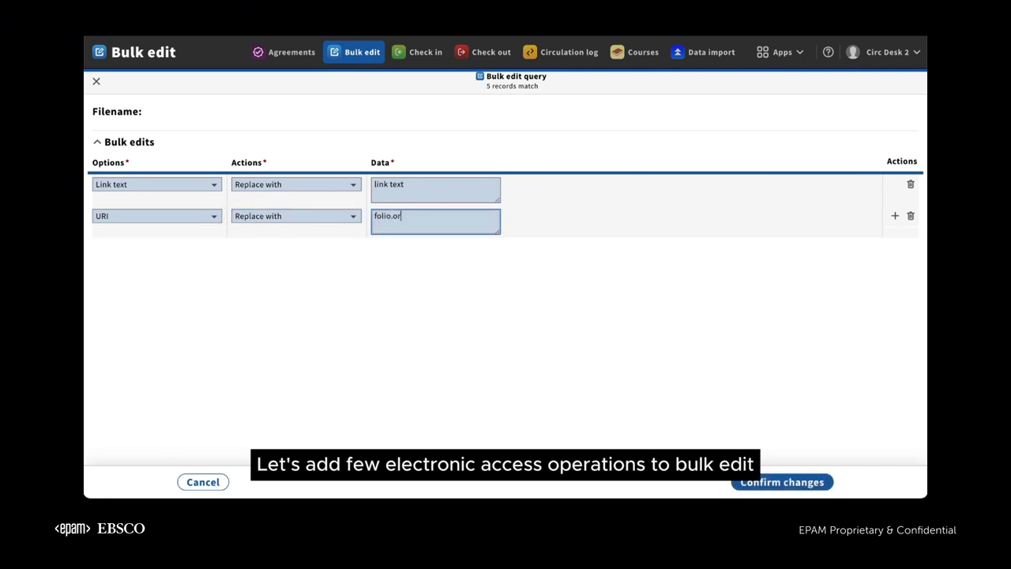
{"action": "type", "text": "g"}
- Add a third bulk edit row that replaces the electronic access Materials specified with "dvd"
{"action": "left_click", "coordinate": [895, 215]}
{"action": "left_click", "coordinate": [136, 250]}
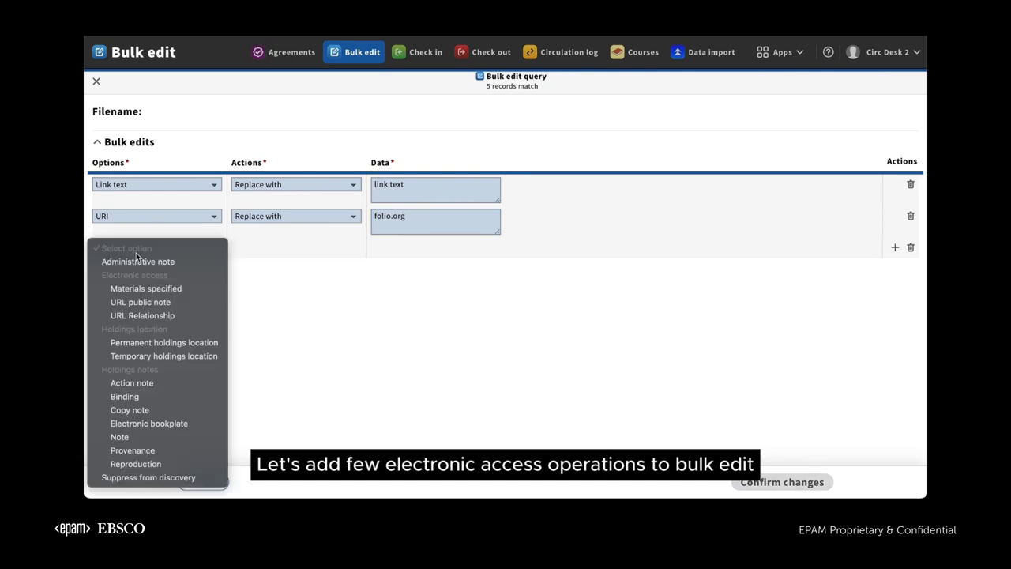
{"action": "left_click", "coordinate": [171, 292]}
{"action": "left_click", "coordinate": [296, 251]}
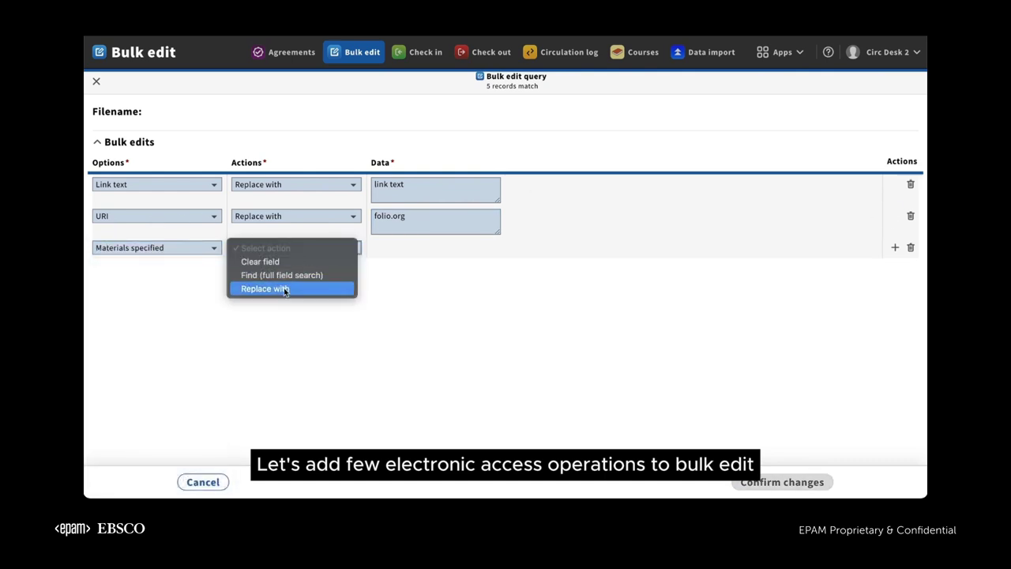
{"action": "left_click", "coordinate": [284, 289]}
{"action": "left_click", "coordinate": [421, 249]}
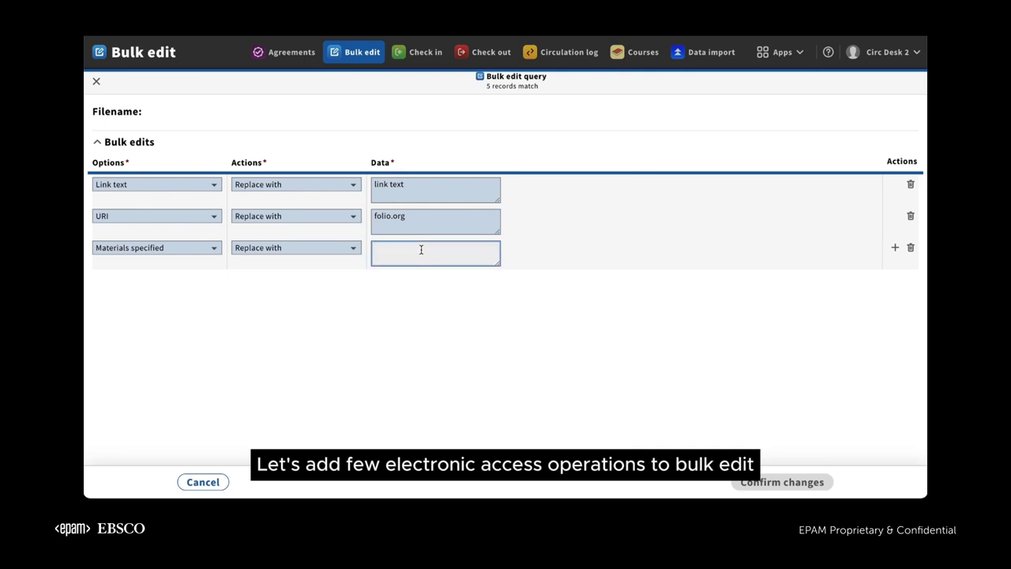
{"action": "type", "text": "dvd"}
{"action": "left_click", "coordinate": [487, 315]}
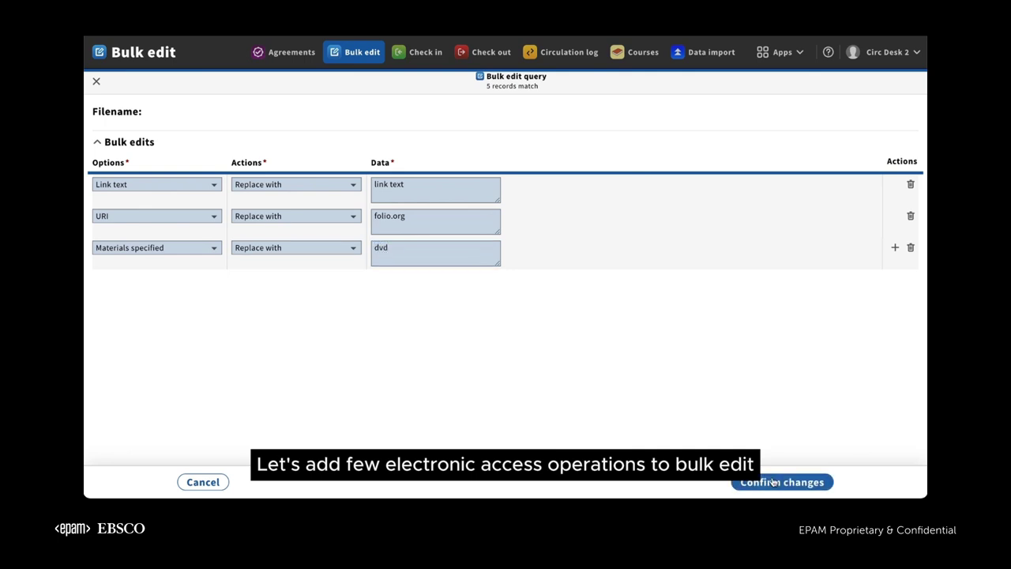
- Change the replacement data for the electronic access Materials specified edit to "page"
{"action": "double_click", "coordinate": [432, 258]}
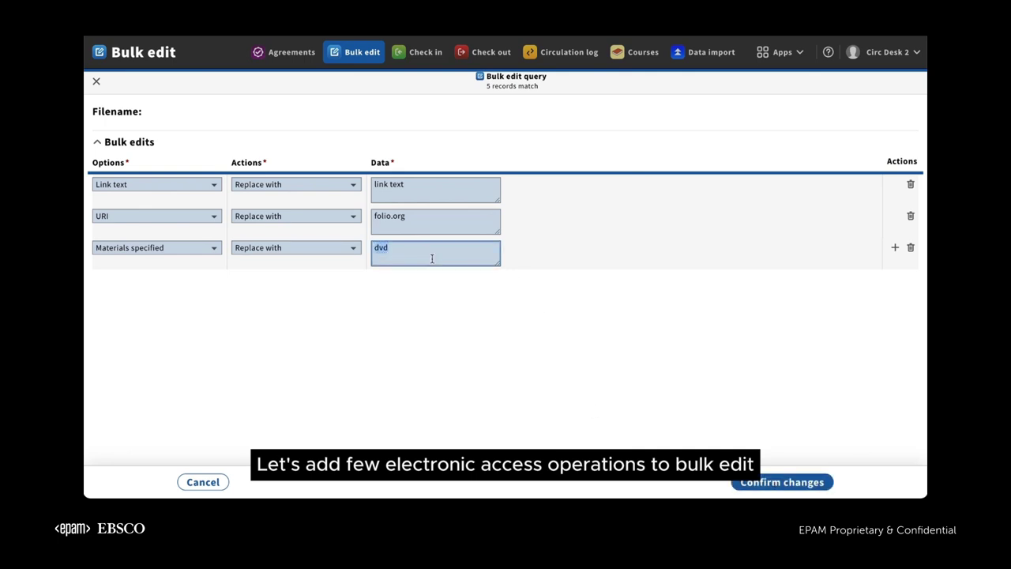
{"action": "type", "text": "page"}
{"action": "left_click", "coordinate": [505, 319]}
- Preview and commit the electronic access bulk edit, and review the Electronic access values of the changed holdings
{"action": "left_click", "coordinate": [819, 483]}
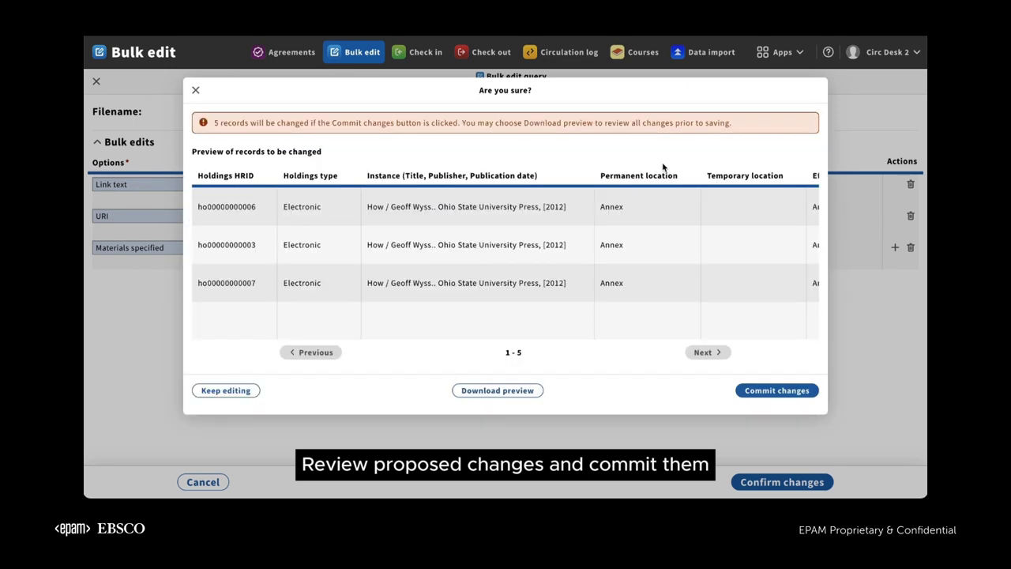
{"action": "scroll", "coordinate": [423, 271], "scroll_direction": "right", "scroll_amount": 10}
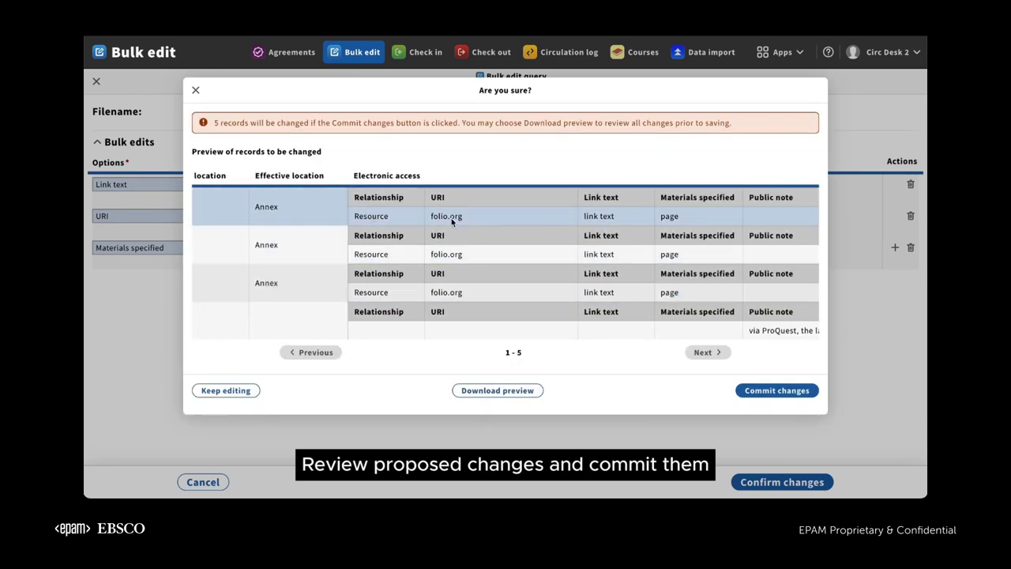
{"action": "scroll", "coordinate": [452, 221], "scroll_direction": "right", "scroll_amount": 2}
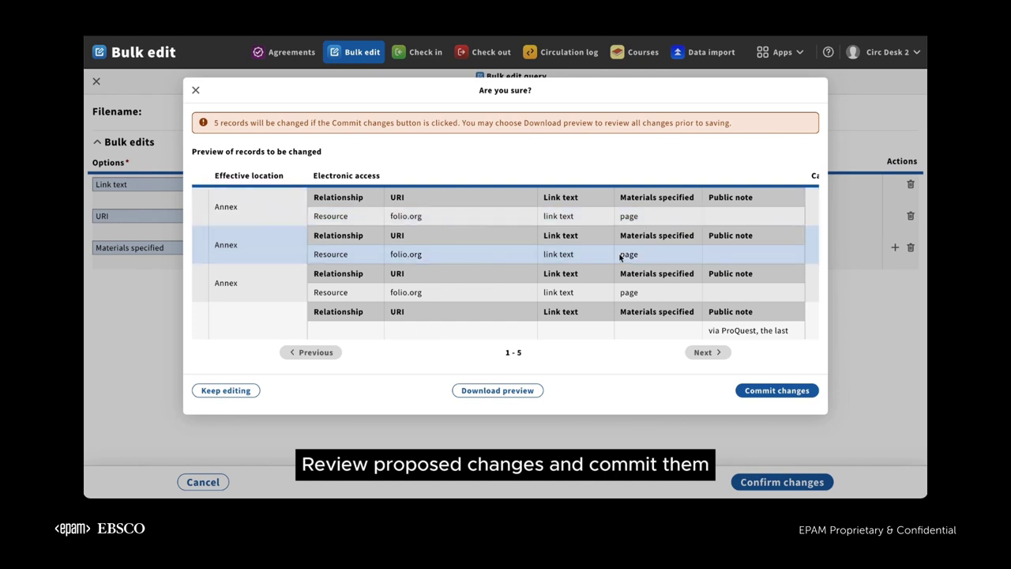
{"action": "scroll", "coordinate": [620, 257], "scroll_direction": "down", "scroll_amount": 4}
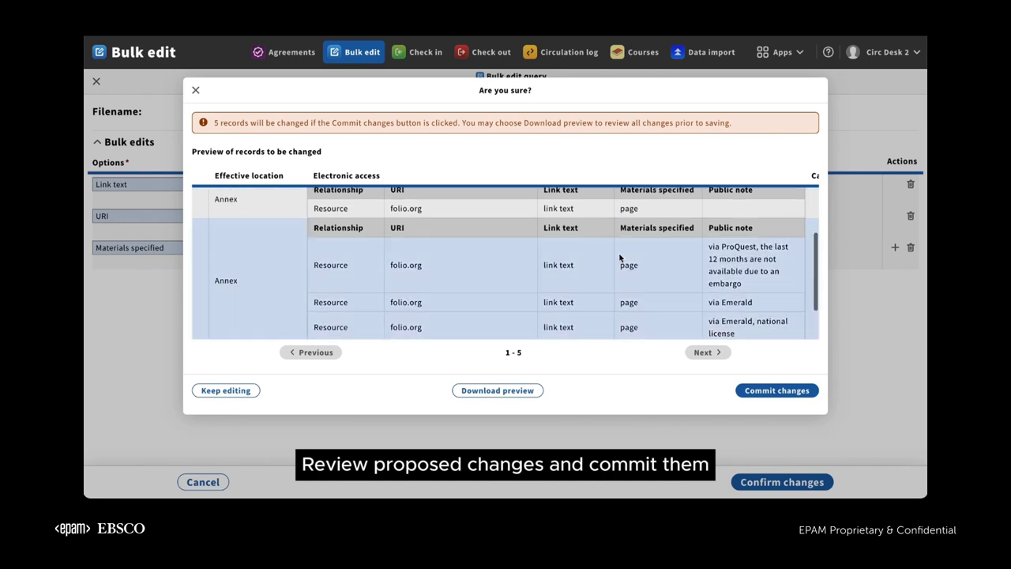
{"action": "scroll", "coordinate": [549, 272], "scroll_direction": "down", "scroll_amount": 1}
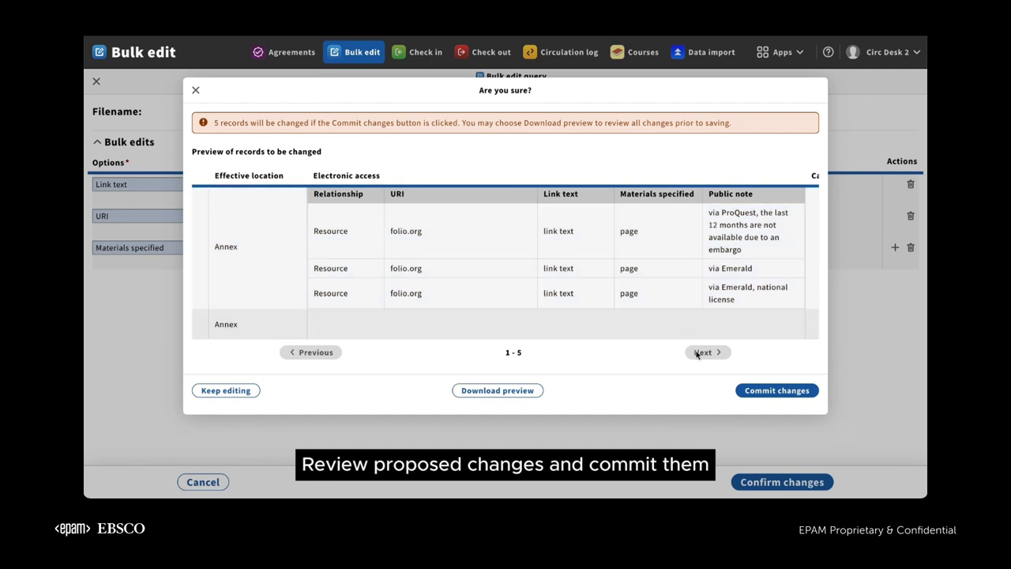
{"action": "left_click", "coordinate": [786, 394]}
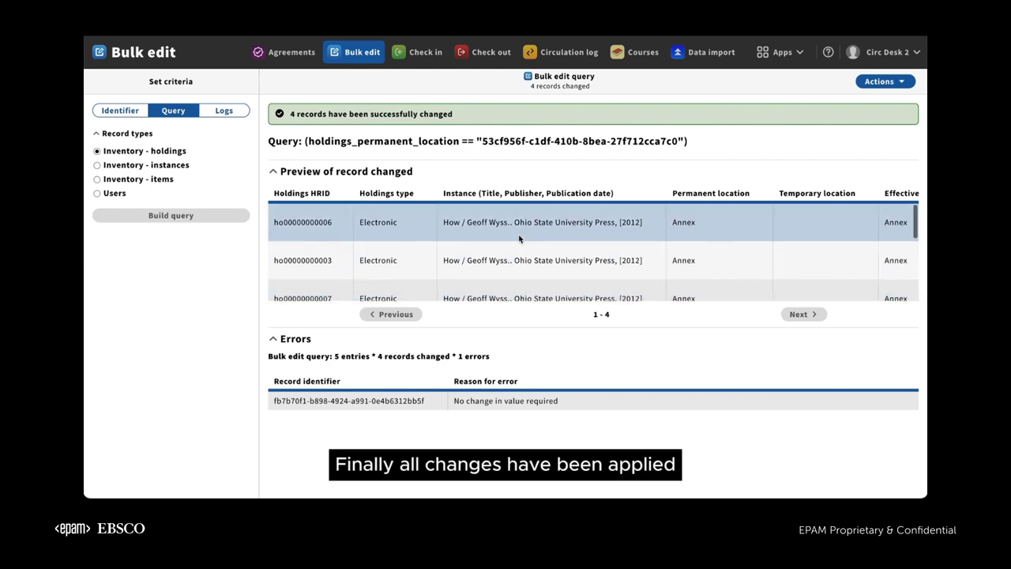
{"action": "scroll", "coordinate": [521, 237], "scroll_direction": "right", "scroll_amount": 8}
{"action": "scroll", "coordinate": [519, 238], "scroll_direction": "down", "scroll_amount": 5}
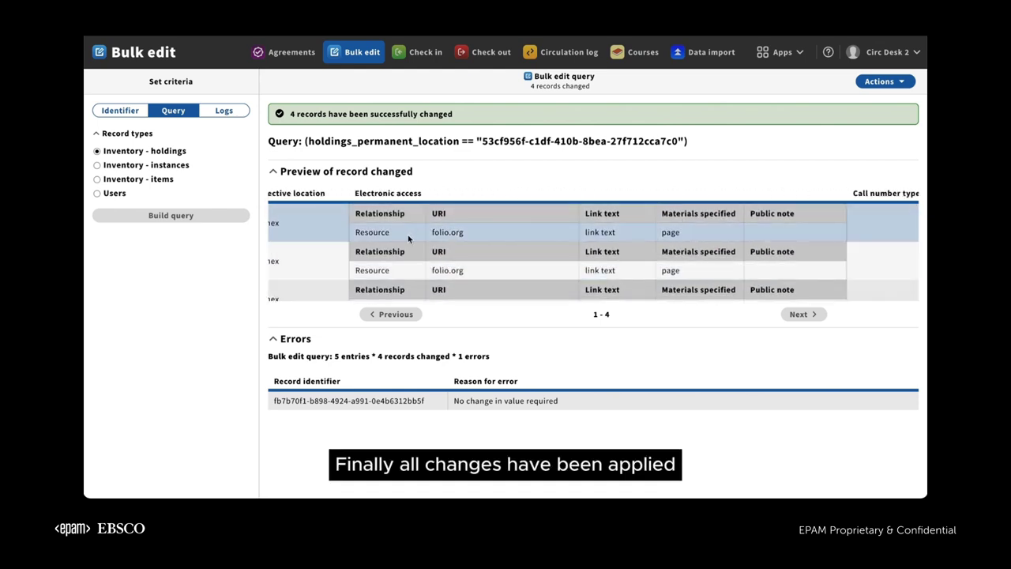
{"action": "scroll", "coordinate": [725, 245], "scroll_direction": "down", "scroll_amount": 3}
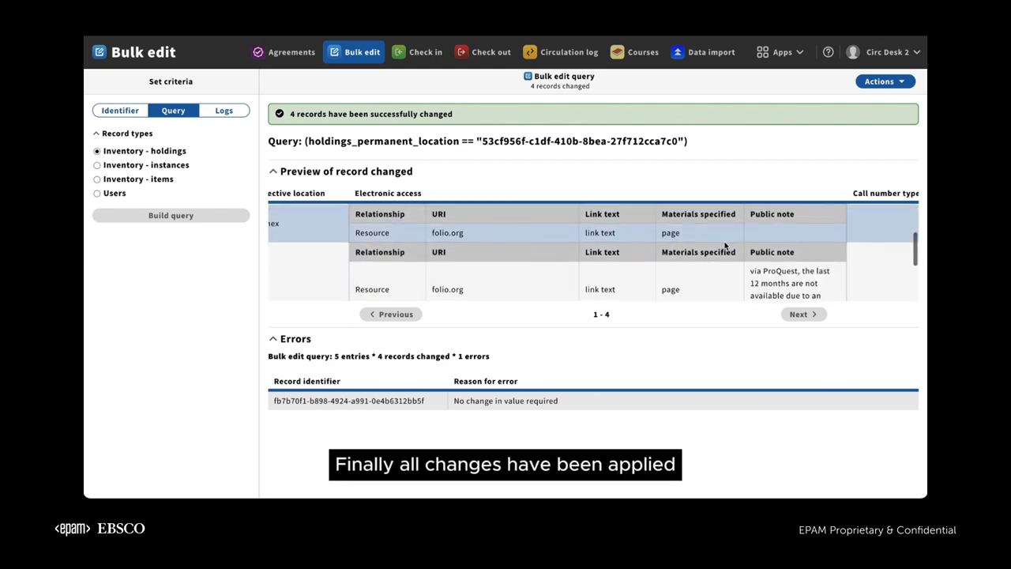
{"action": "scroll", "coordinate": [703, 261], "scroll_direction": "up", "scroll_amount": 5}
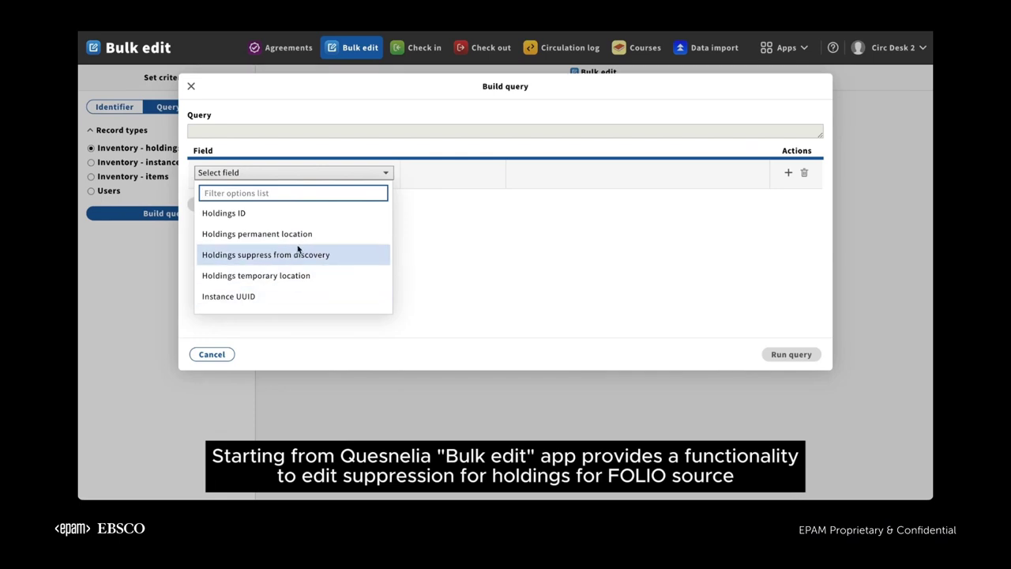
- Build the holdings query Holdings permanent location == Annex for the suppression edit, and test and run it
{"action": "left_click", "coordinate": [296, 234]}
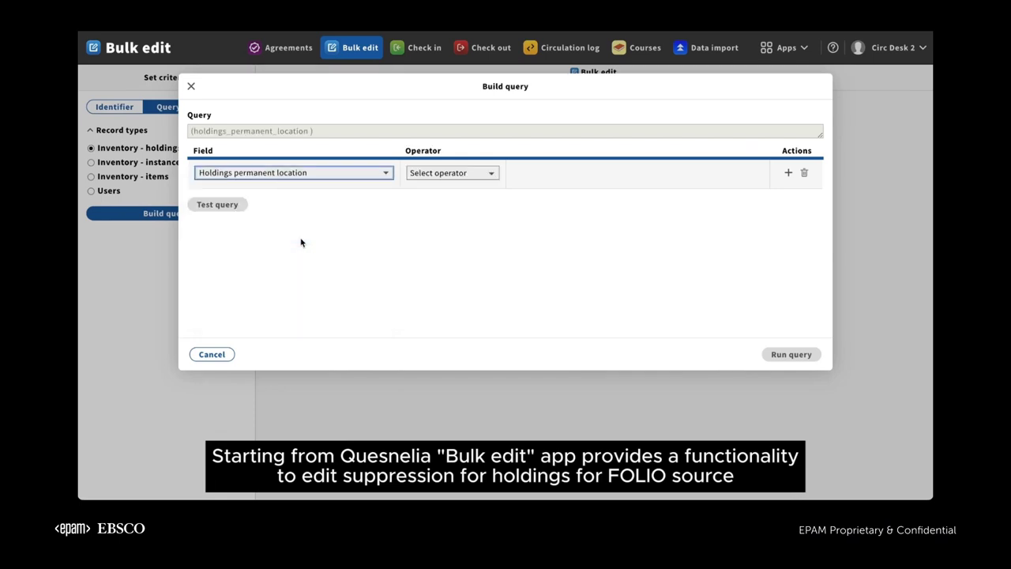
{"action": "left_click", "coordinate": [459, 173]}
{"action": "left_click", "coordinate": [438, 188]}
{"action": "left_click", "coordinate": [566, 174]}
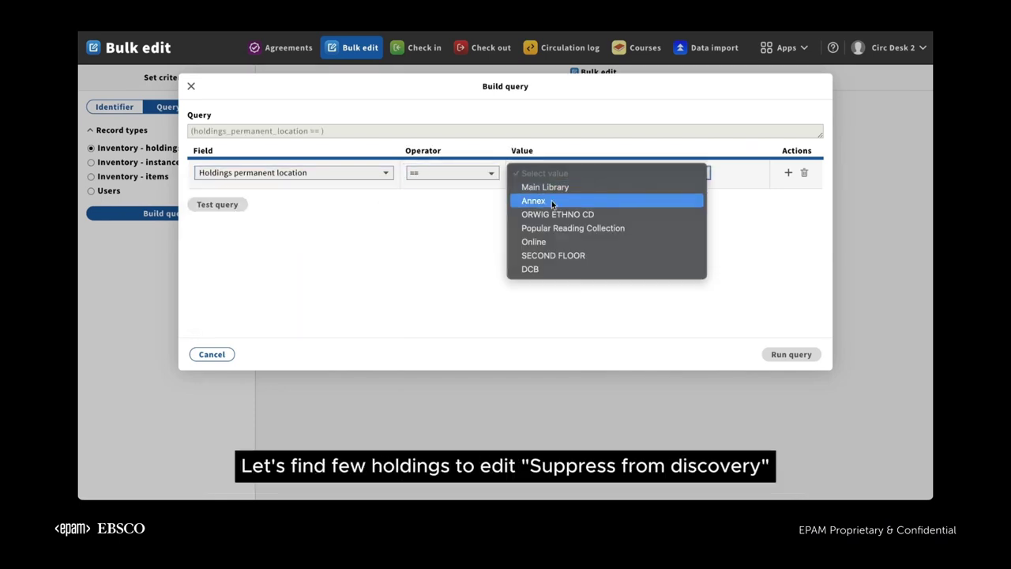
{"action": "left_click", "coordinate": [552, 202]}
{"action": "left_click", "coordinate": [214, 205]}
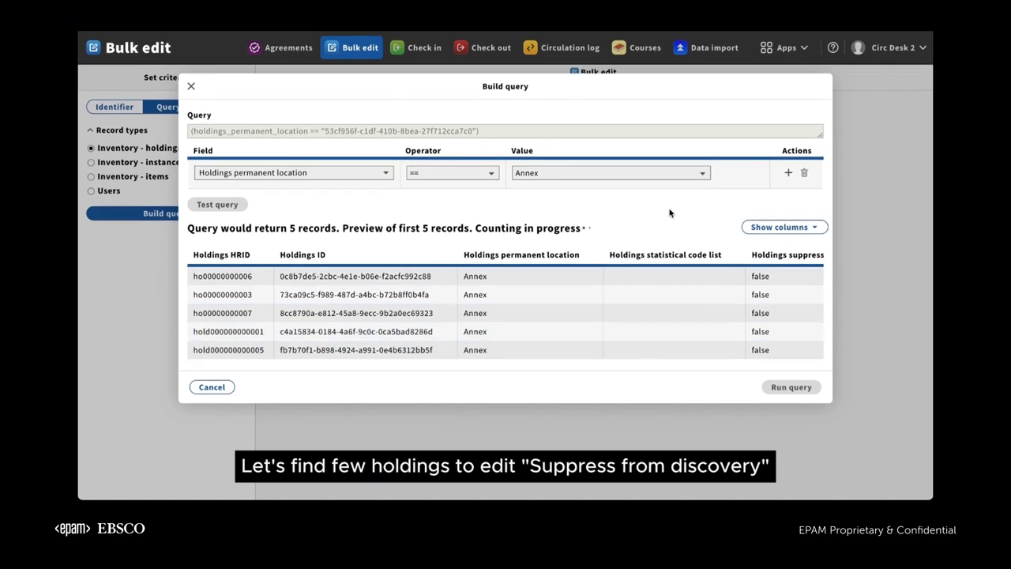
{"action": "left_click", "coordinate": [812, 387]}
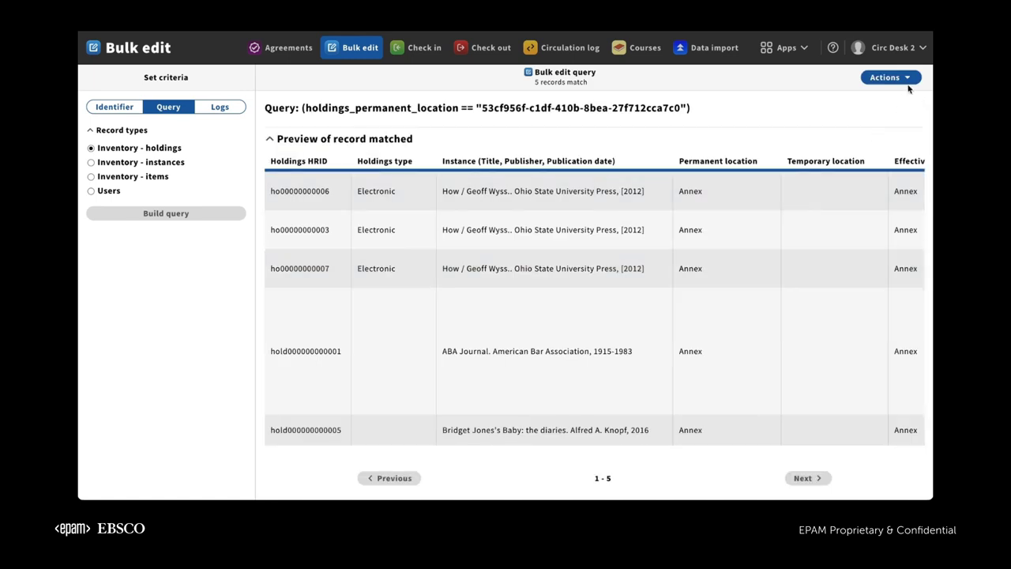
- Start a bulk edit of the matched holdings that sets Suppress from discovery to true without applying it to all items records
{"action": "left_click", "coordinate": [901, 79]}
{"action": "left_click", "coordinate": [898, 79]}
{"action": "left_click", "coordinate": [897, 79]}
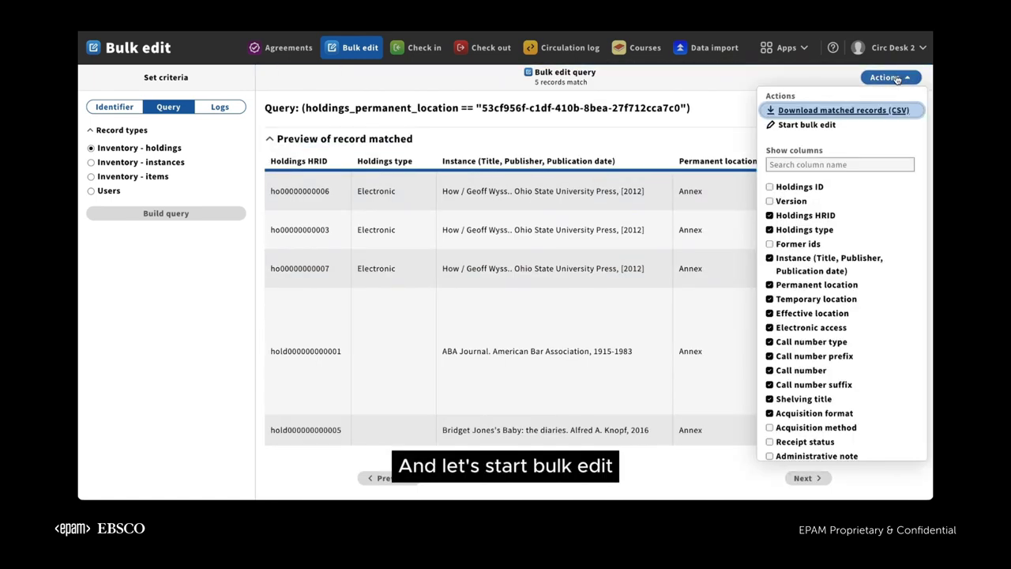
{"action": "left_click", "coordinate": [822, 127]}
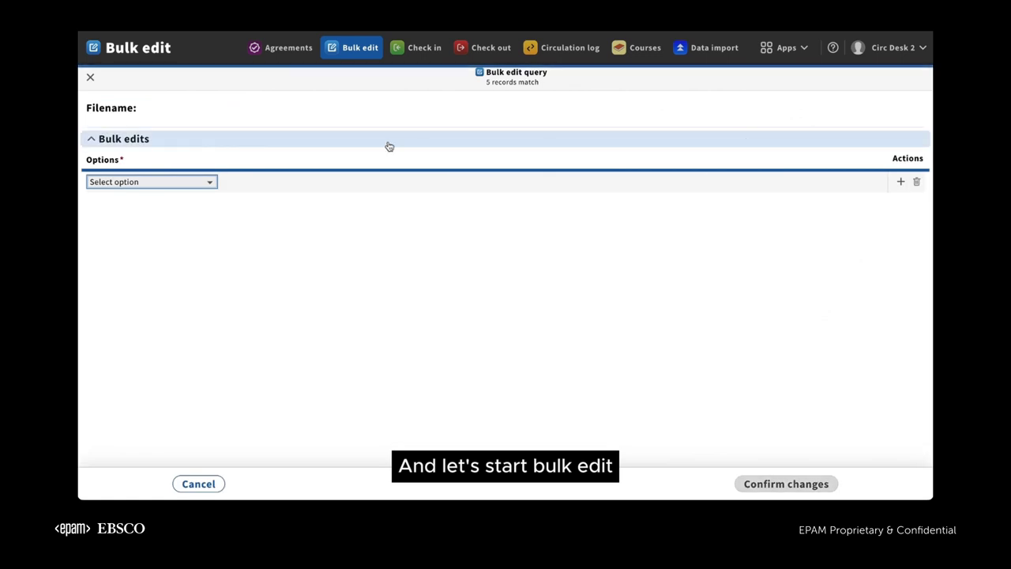
{"action": "left_click", "coordinate": [173, 181]}
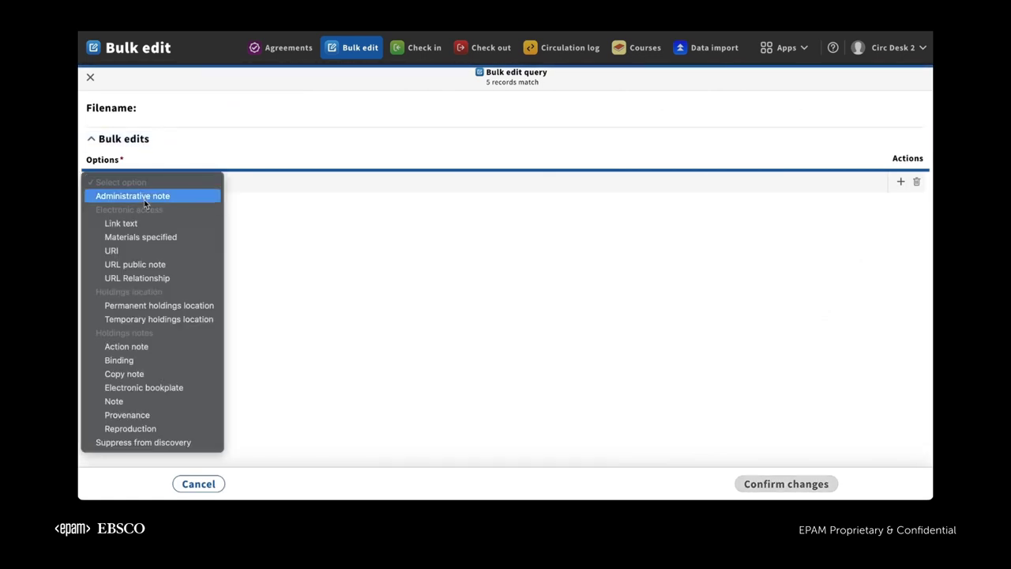
{"action": "left_click", "coordinate": [165, 439]}
{"action": "left_click", "coordinate": [287, 183]}
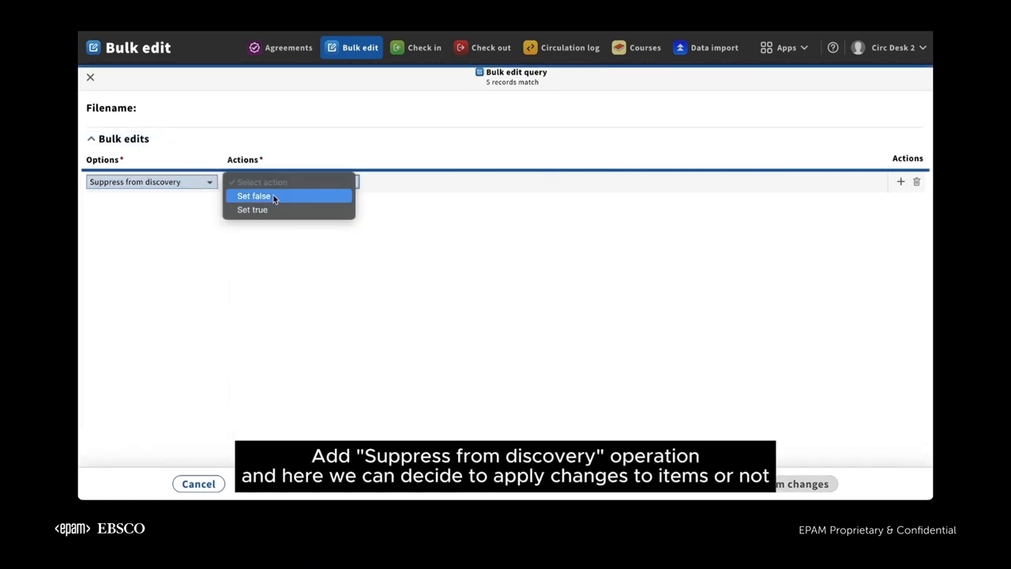
{"action": "left_click", "coordinate": [269, 209]}
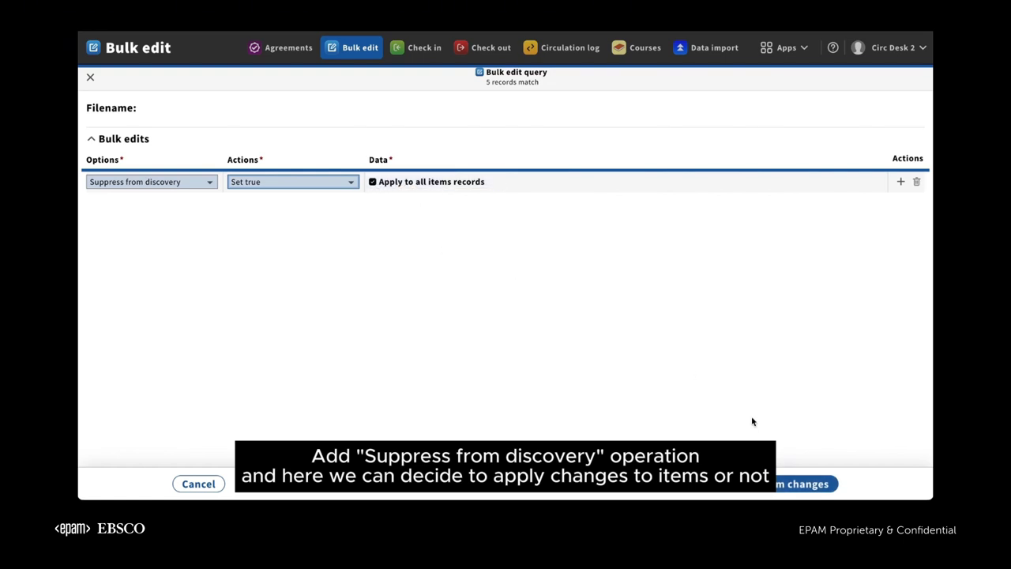
{"action": "left_click", "coordinate": [372, 182]}
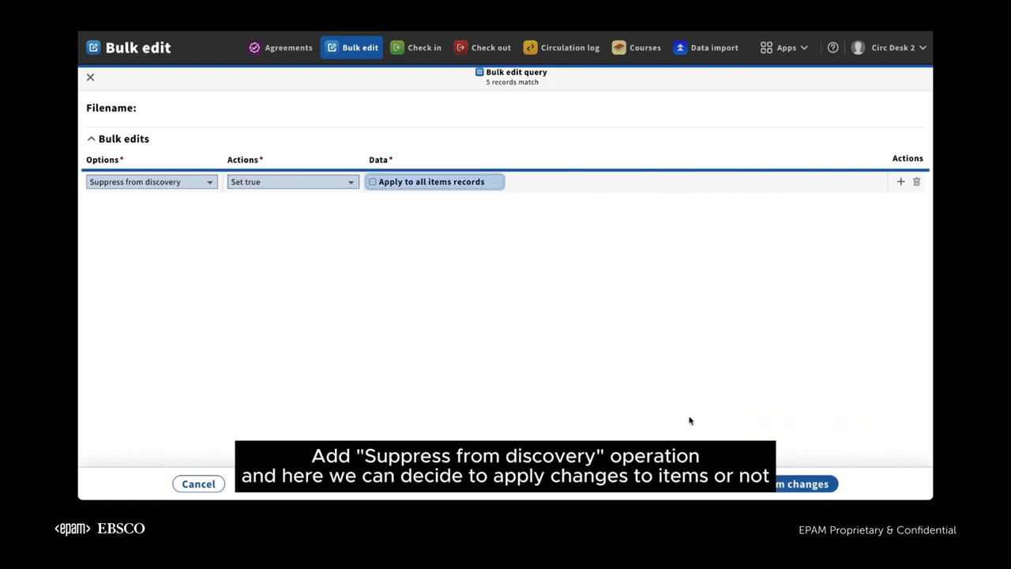
- Preview the Suppress from discovery values of the holdings, commit the changes and inspect the changed records
{"action": "left_click", "coordinate": [783, 489]}
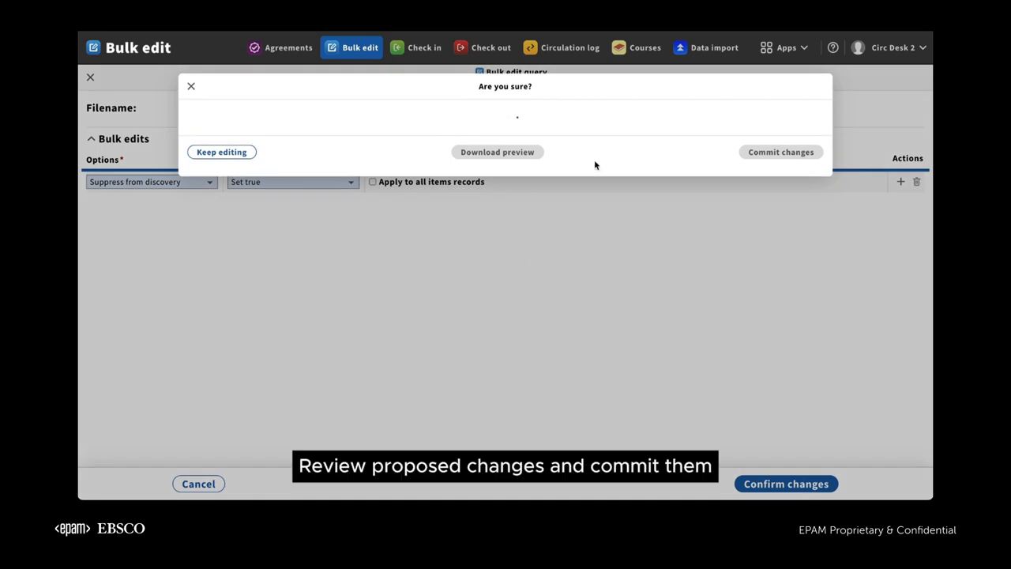
{"action": "scroll", "coordinate": [540, 248], "scroll_direction": "right", "scroll_amount": 10}
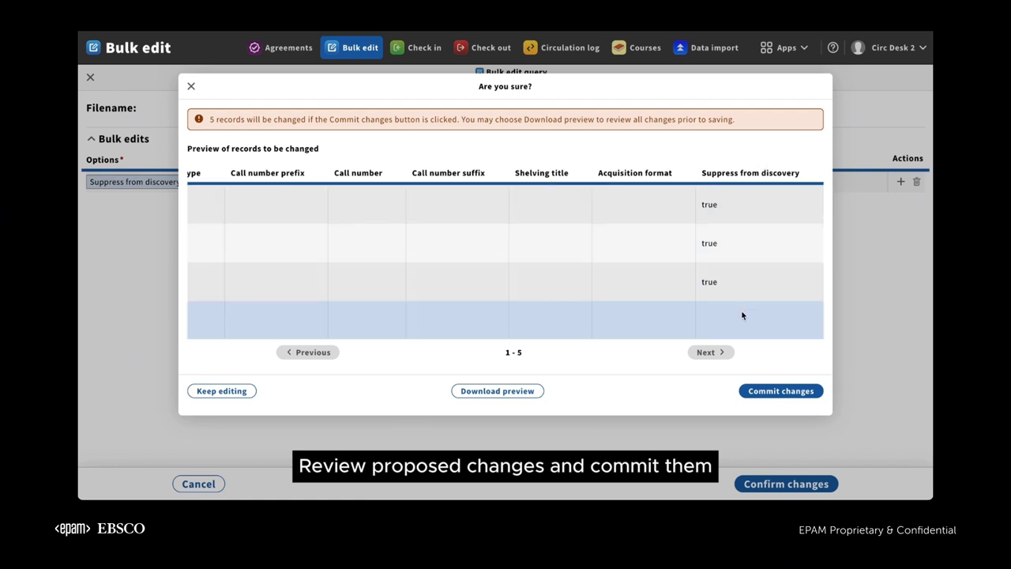
{"action": "left_click", "coordinate": [764, 391]}
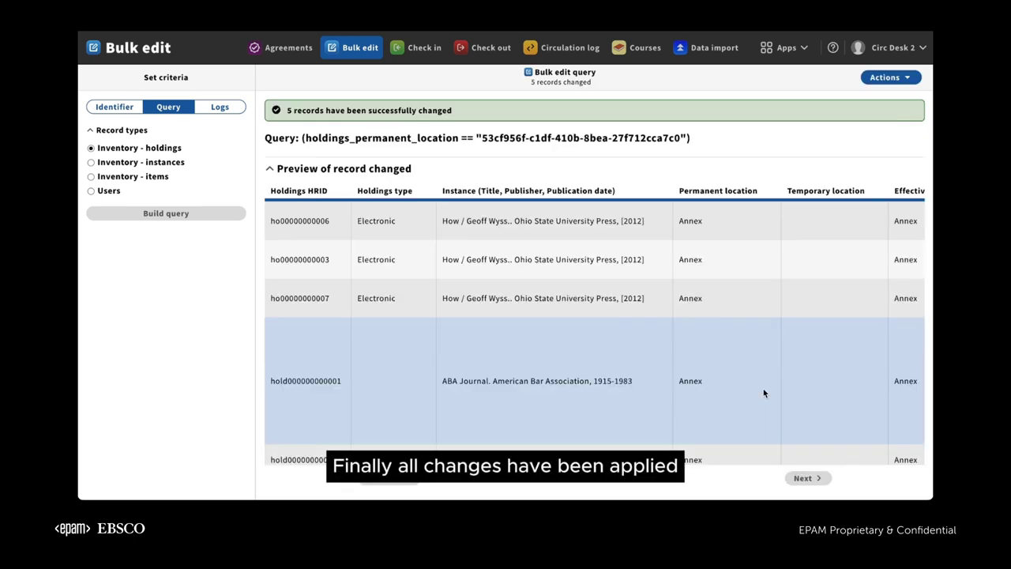
{"action": "scroll", "coordinate": [763, 393], "scroll_direction": "right", "scroll_amount": 10}
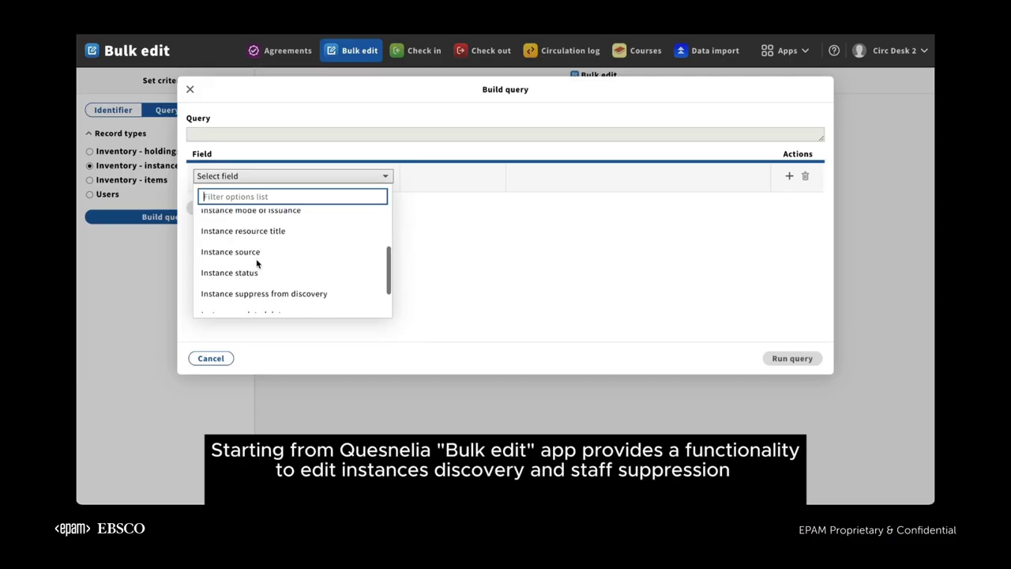
- Build the instances query Instance status == Cataloged, and test and run it
{"action": "left_click", "coordinate": [257, 273]}
{"action": "left_click", "coordinate": [444, 177]}
{"action": "left_click", "coordinate": [440, 189]}
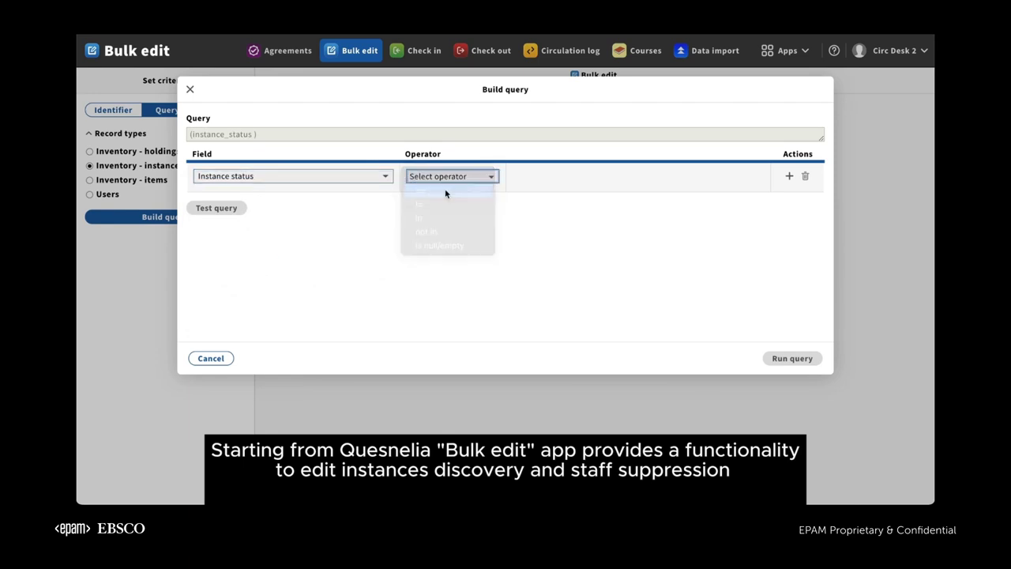
{"action": "left_click", "coordinate": [549, 179]}
{"action": "left_click", "coordinate": [548, 204]}
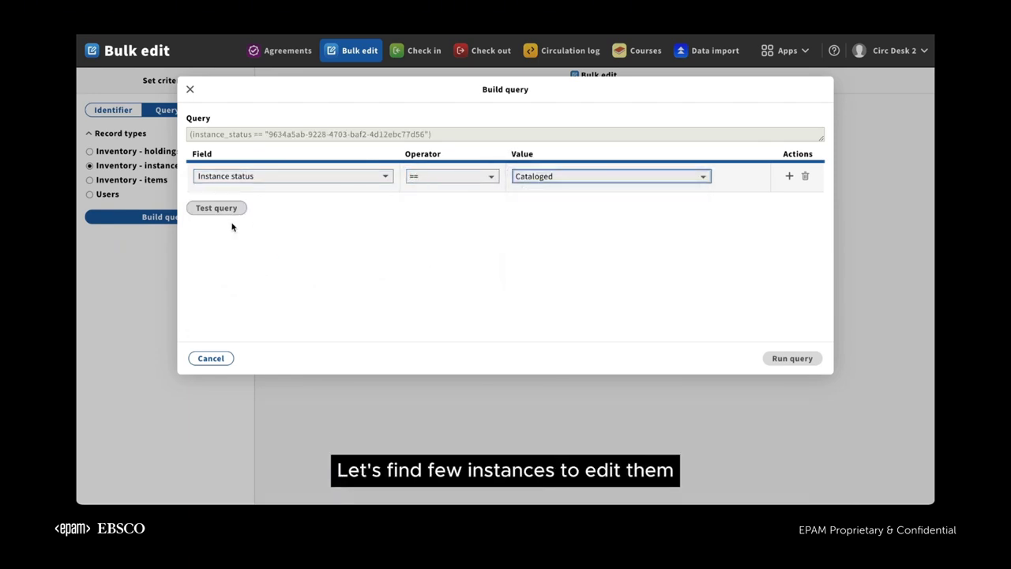
{"action": "left_click", "coordinate": [214, 209]}
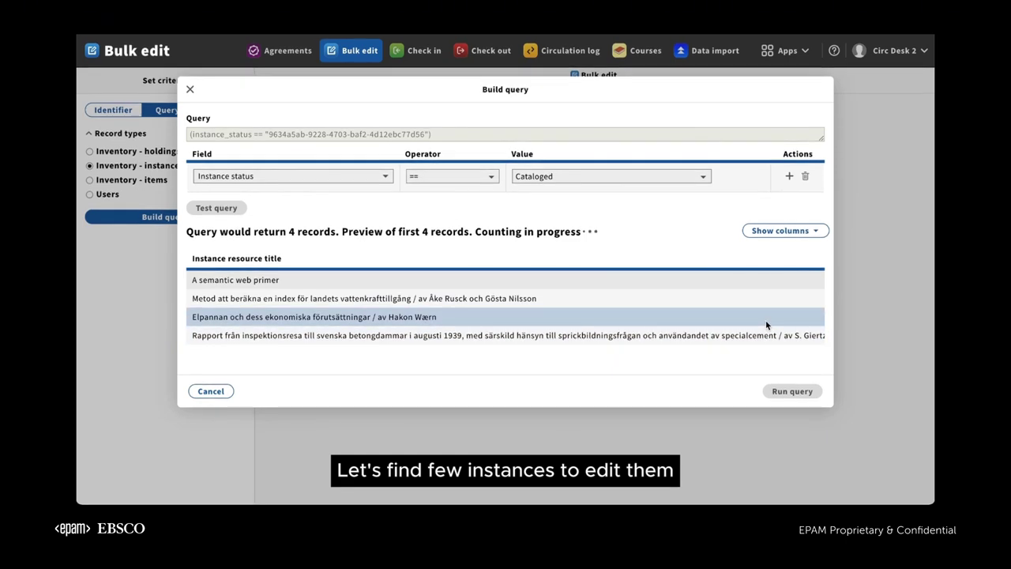
{"action": "left_click", "coordinate": [791, 391]}
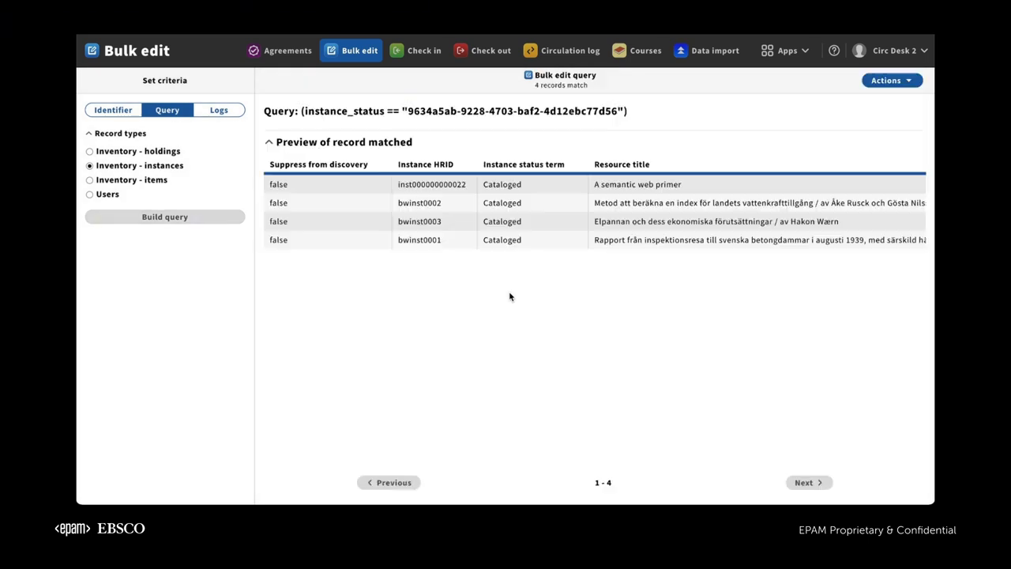
- Start a bulk edit of the matched instances that sets Staff suppress to true
{"action": "left_click", "coordinate": [886, 80]}
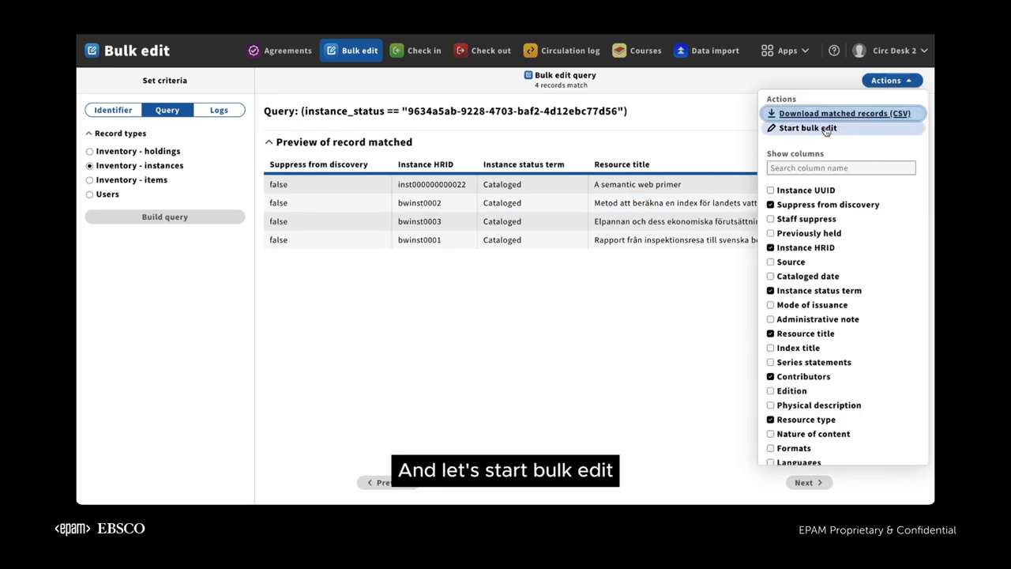
{"action": "left_click", "coordinate": [814, 129]}
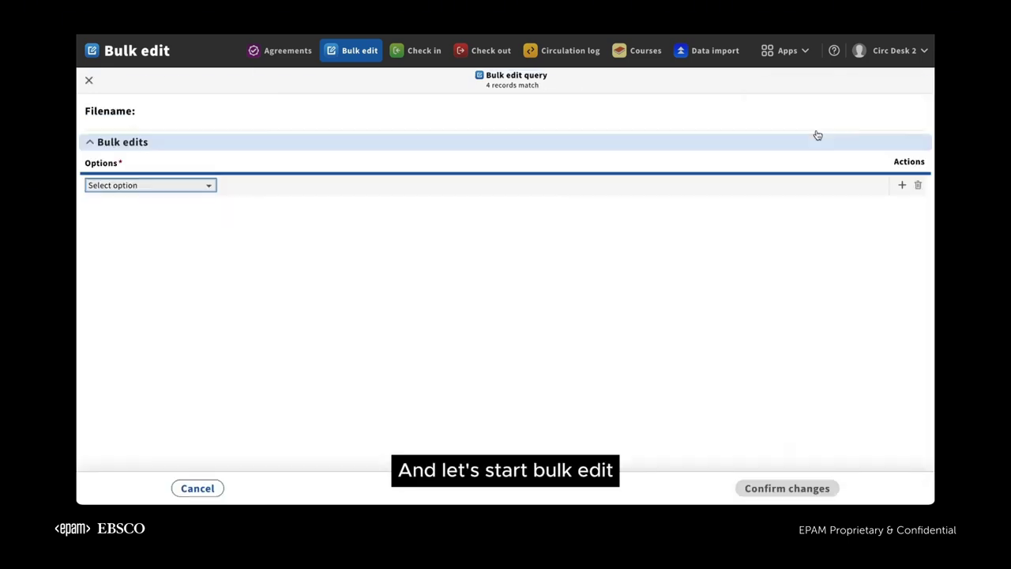
{"action": "left_click", "coordinate": [154, 187]}
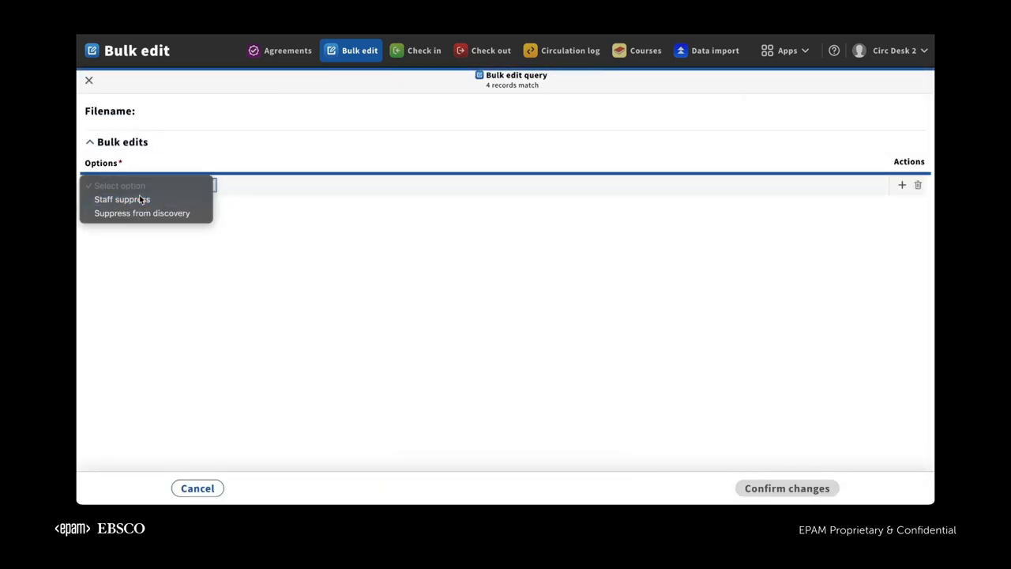
{"action": "left_click", "coordinate": [135, 199]}
{"action": "left_click", "coordinate": [266, 185]}
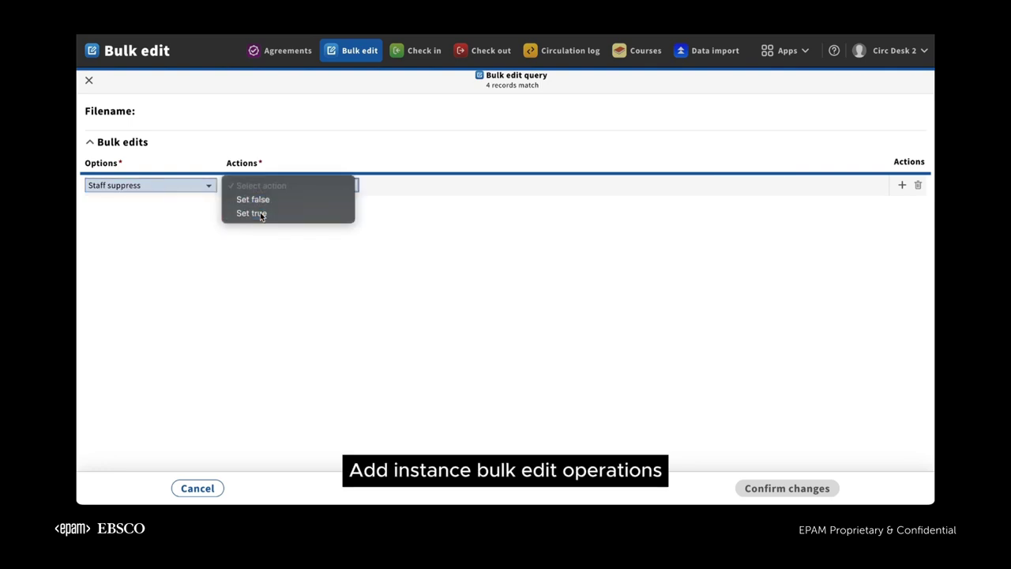
{"action": "left_click", "coordinate": [260, 212]}
- Add a second bulk edit row that sets the instances' Suppress from discovery to true, and preview and commit the changes
{"action": "left_click", "coordinate": [902, 185]}
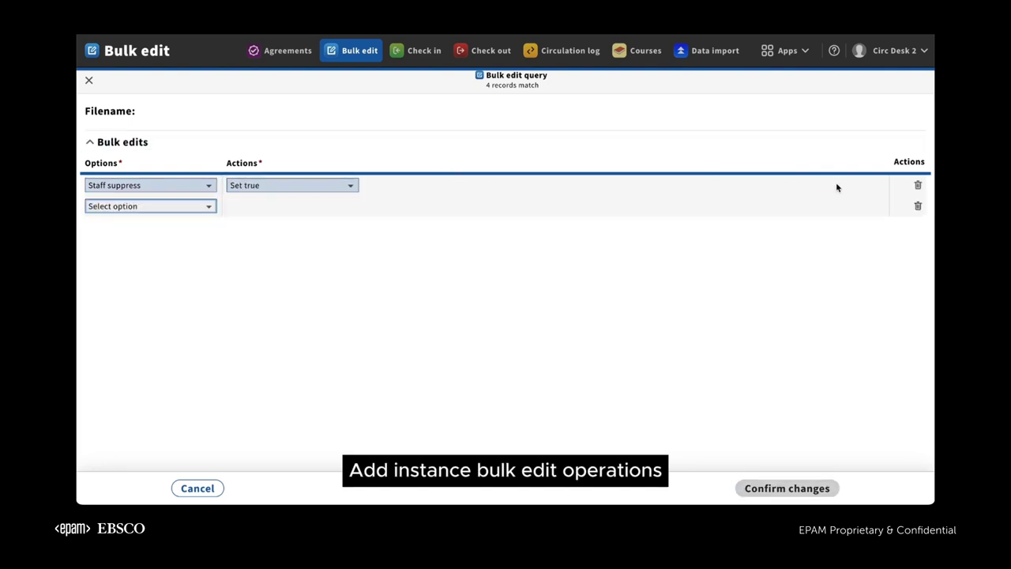
{"action": "left_click", "coordinate": [187, 209]}
{"action": "left_click", "coordinate": [158, 221]}
{"action": "left_click", "coordinate": [273, 212]}
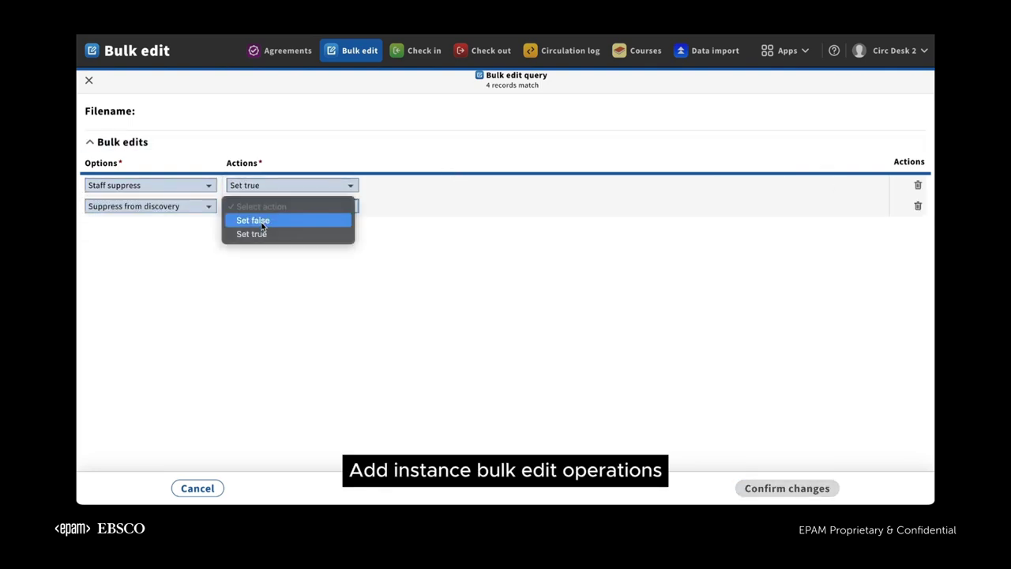
{"action": "left_click", "coordinate": [261, 233]}
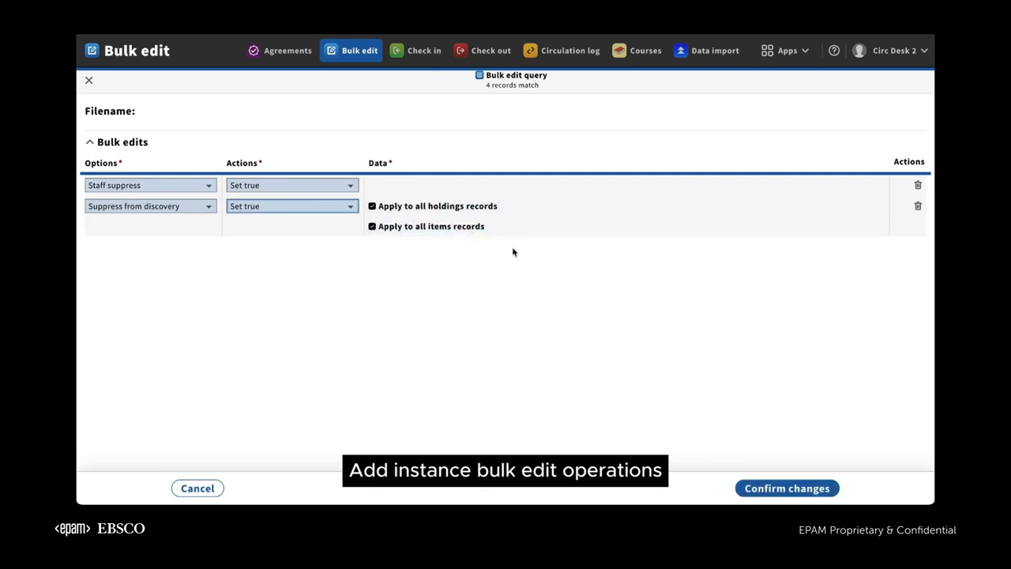
{"action": "left_click", "coordinate": [778, 489]}
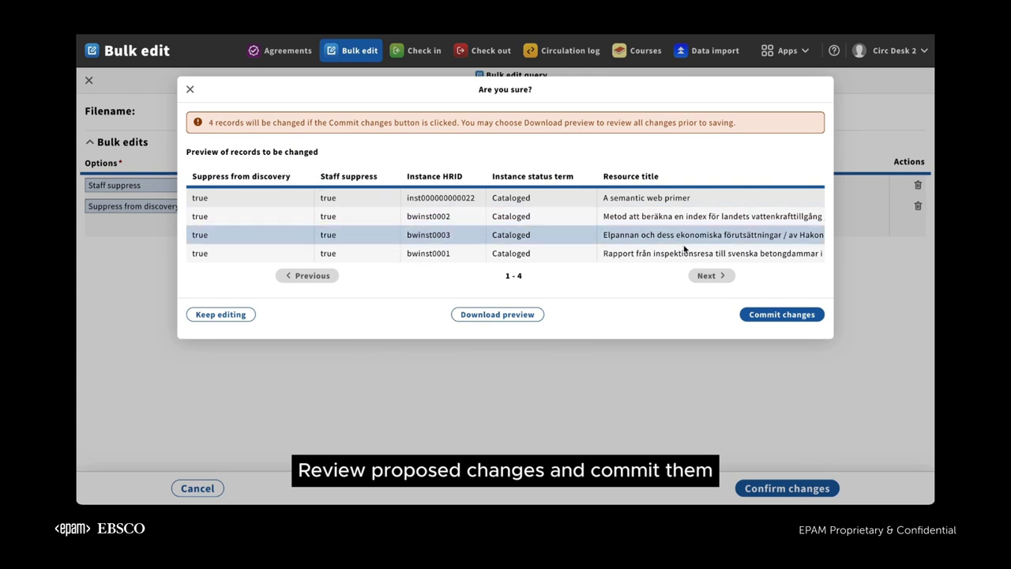
{"action": "left_click", "coordinate": [782, 314]}
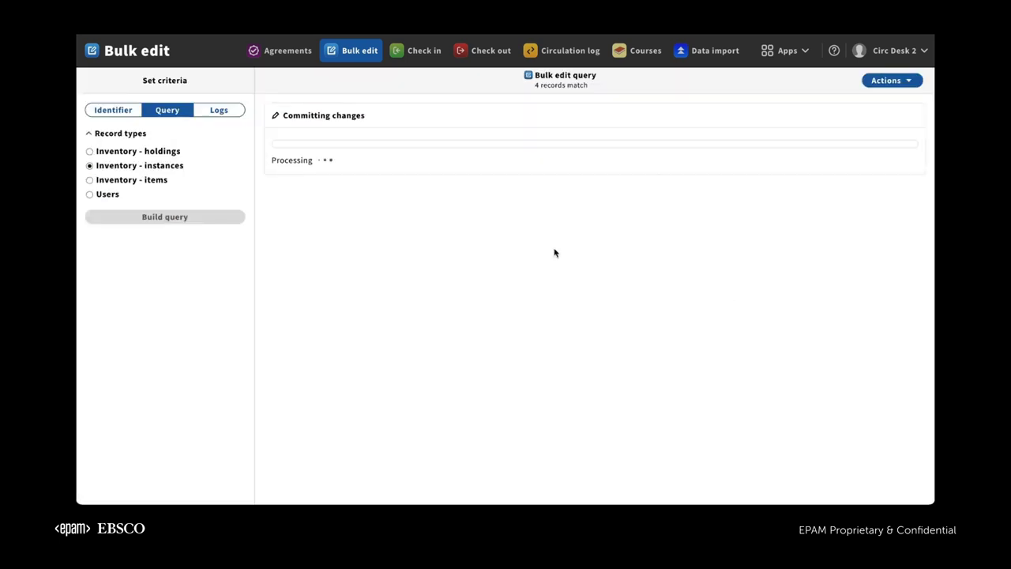